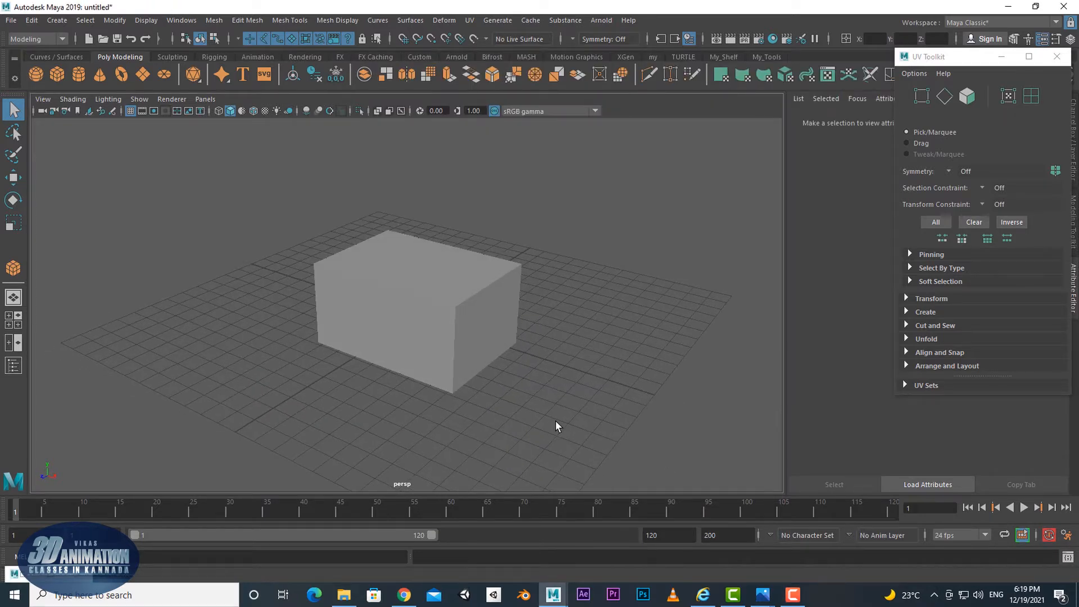
Select the box in the perspective view and examine it from a slightly different angle
{"action": "scroll", "coordinate": [556, 420], "scroll_direction": "up", "scroll_amount": 2}
{"action": "scroll", "coordinate": [555, 420], "scroll_direction": "down", "scroll_amount": 2}
{"action": "left_click", "coordinate": [499, 345]}
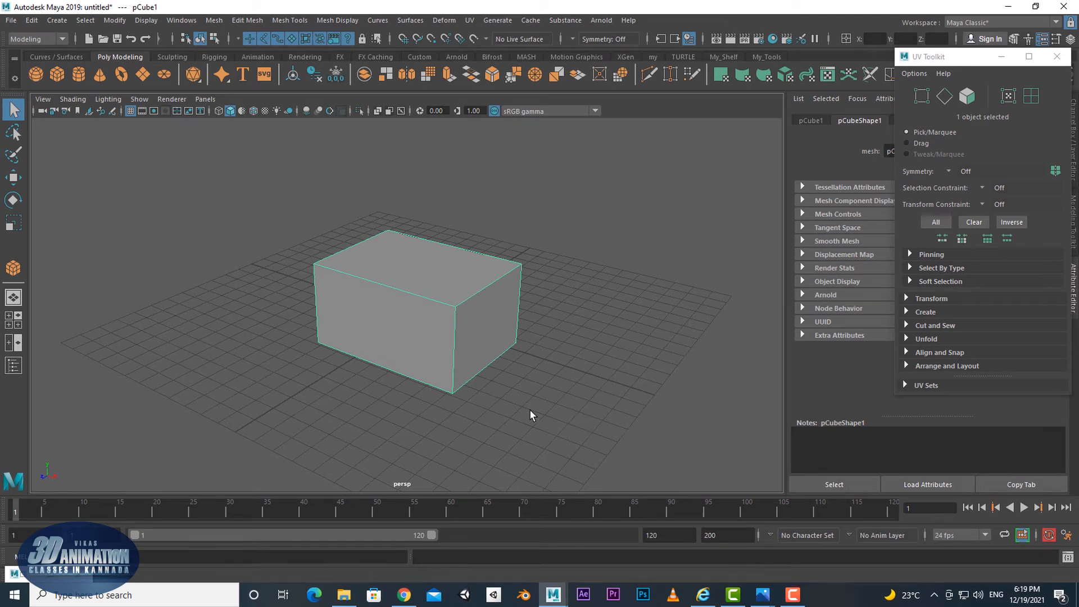
{"action": "scroll", "coordinate": [413, 267], "scroll_direction": "up", "scroll_amount": 2}
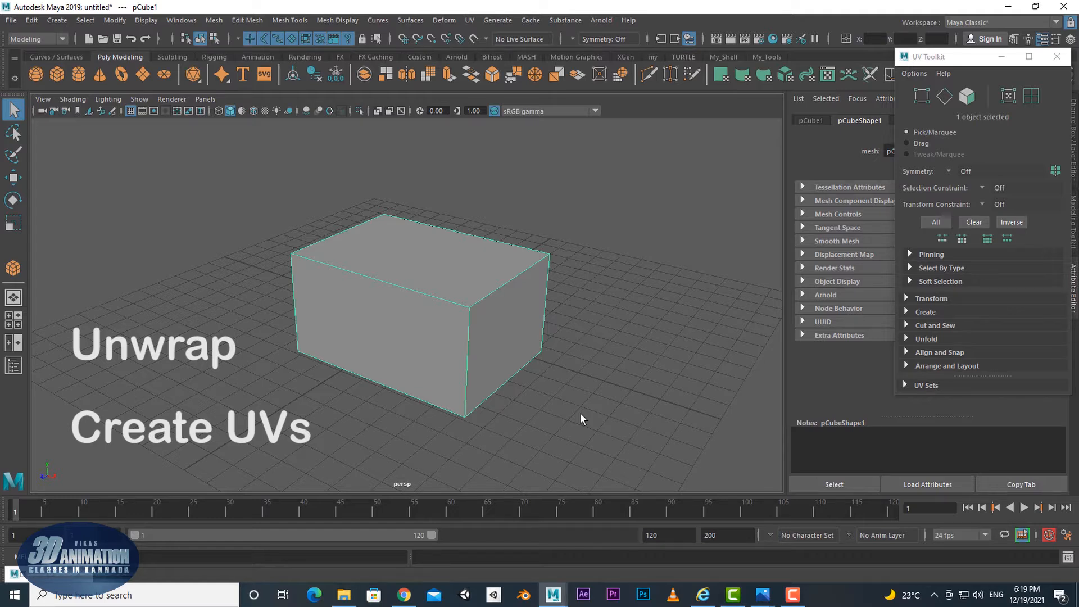
{"action": "scroll", "coordinate": [580, 414], "scroll_direction": "down", "scroll_amount": 2}
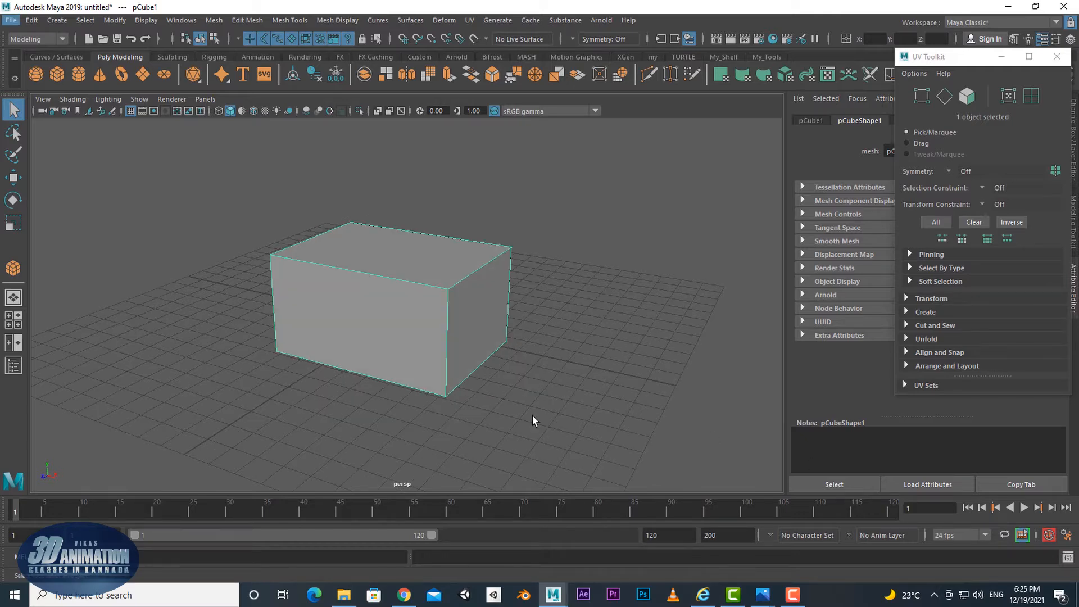
{"action": "left_click_drag", "start_coordinate": [533, 416], "coordinate": [512, 395], "text": "alt"}
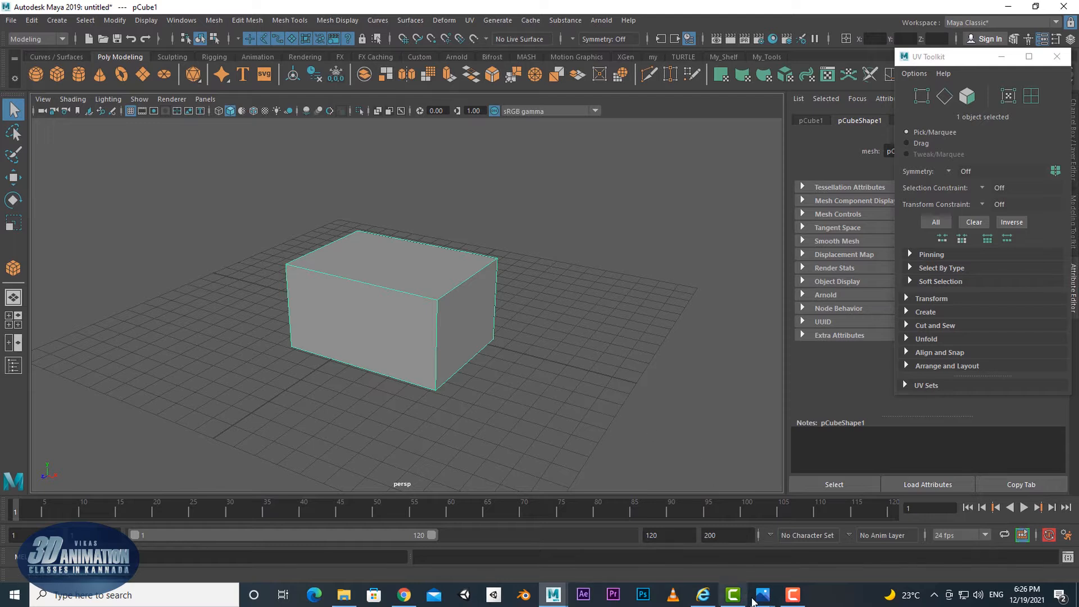
Switch to Photos to view the closed cardboard box and the flattened box images, and return to Maya
{"action": "left_click", "coordinate": [763, 595]}
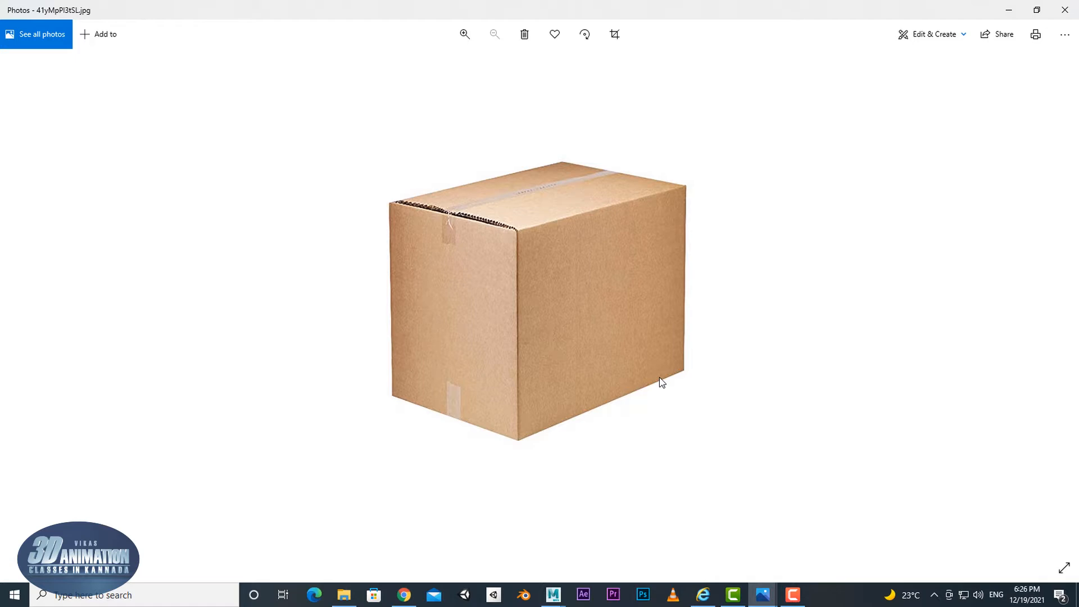
{"action": "mouse_move", "coordinate": [762, 590]}
{"action": "left_click", "coordinate": [854, 529]}
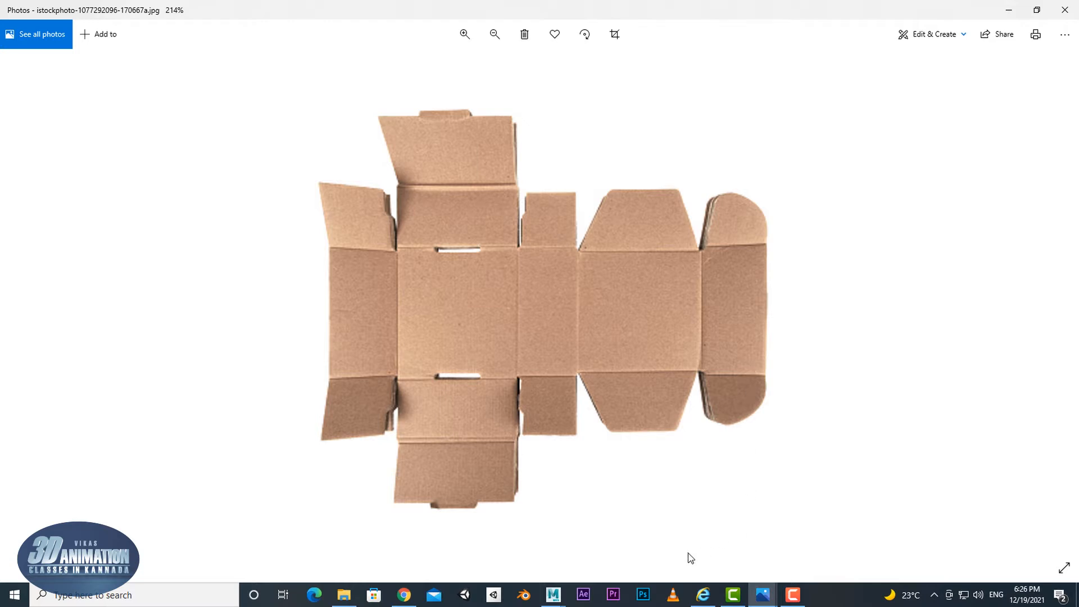
{"action": "mouse_move", "coordinate": [553, 595]}
{"action": "left_click", "coordinate": [588, 540]}
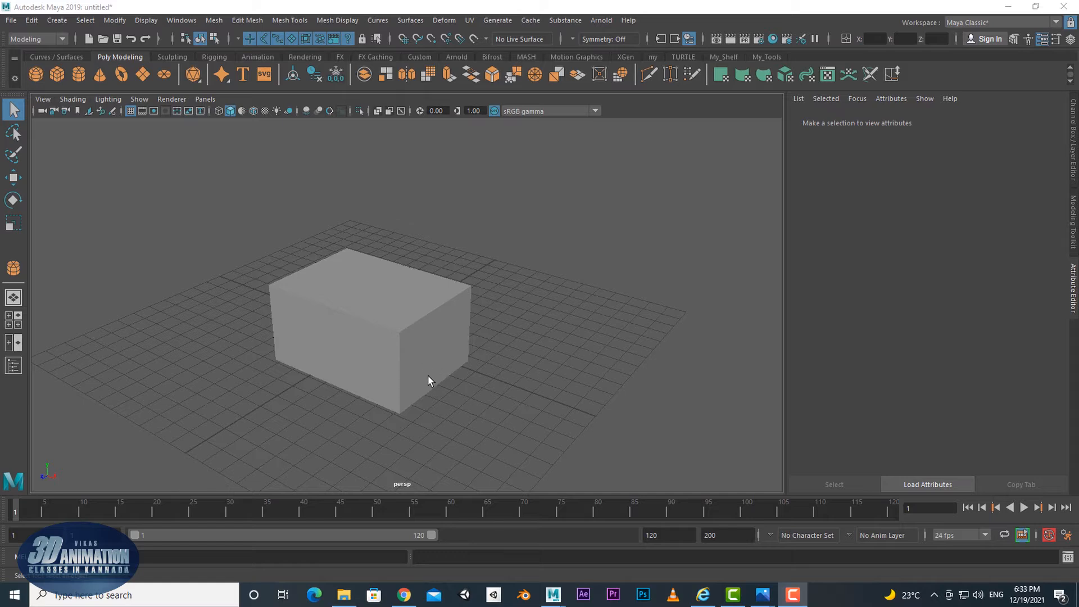
Make sure the Modeling menu set is active and open the UV Editor, placing its window beside the box
{"action": "left_click", "coordinate": [428, 376]}
{"action": "left_click", "coordinate": [503, 396]}
{"action": "middle_click_drag", "start_coordinate": [529, 383], "coordinate": [447, 381], "text": "alt"}
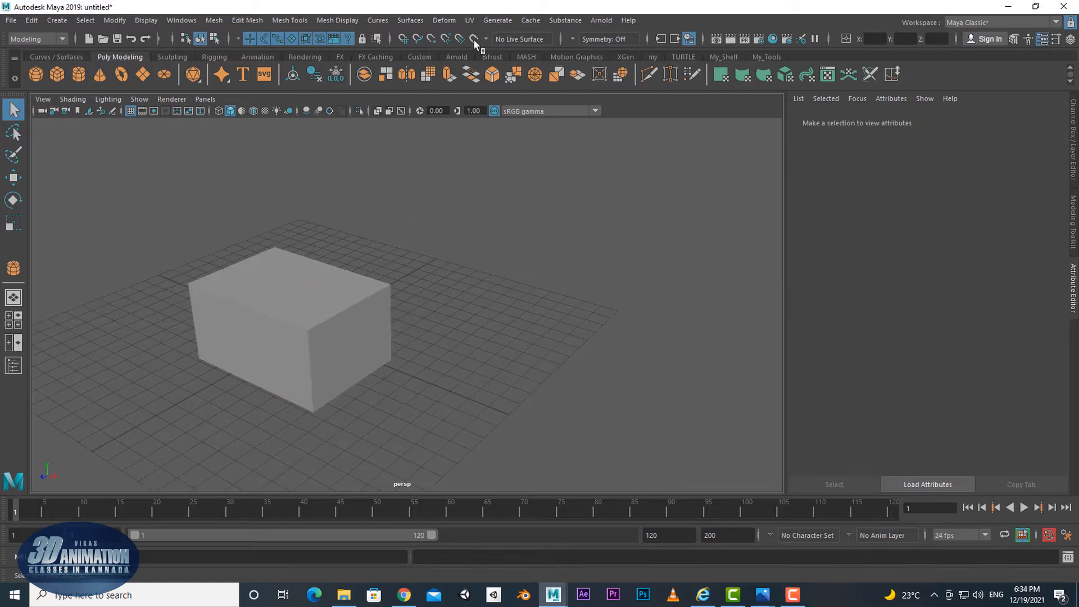
{"action": "left_click", "coordinate": [470, 20]}
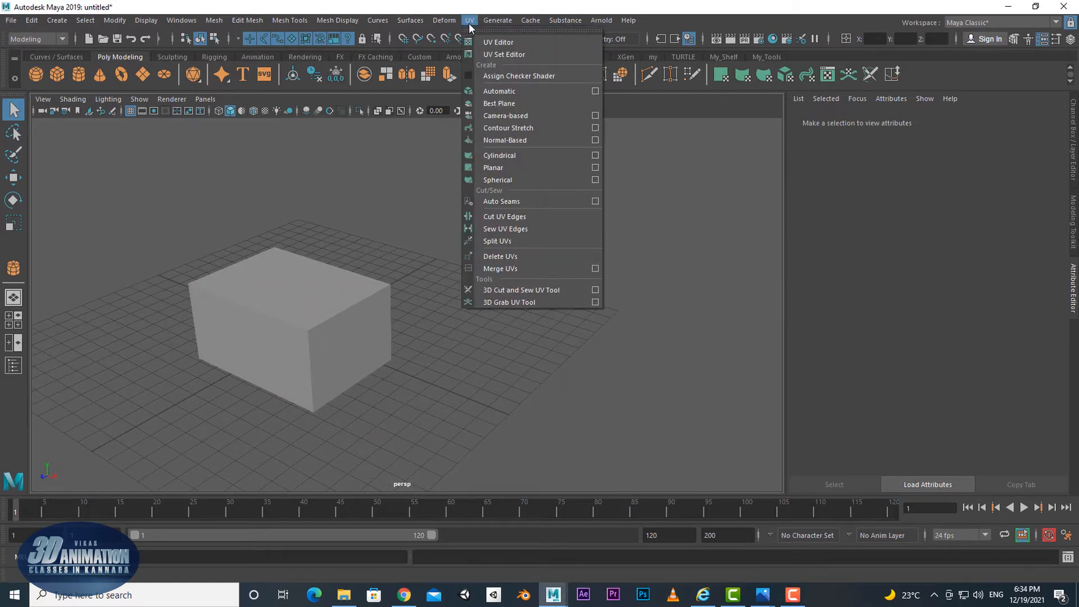
{"action": "left_click", "coordinate": [50, 38]}
{"action": "left_click", "coordinate": [31, 53]}
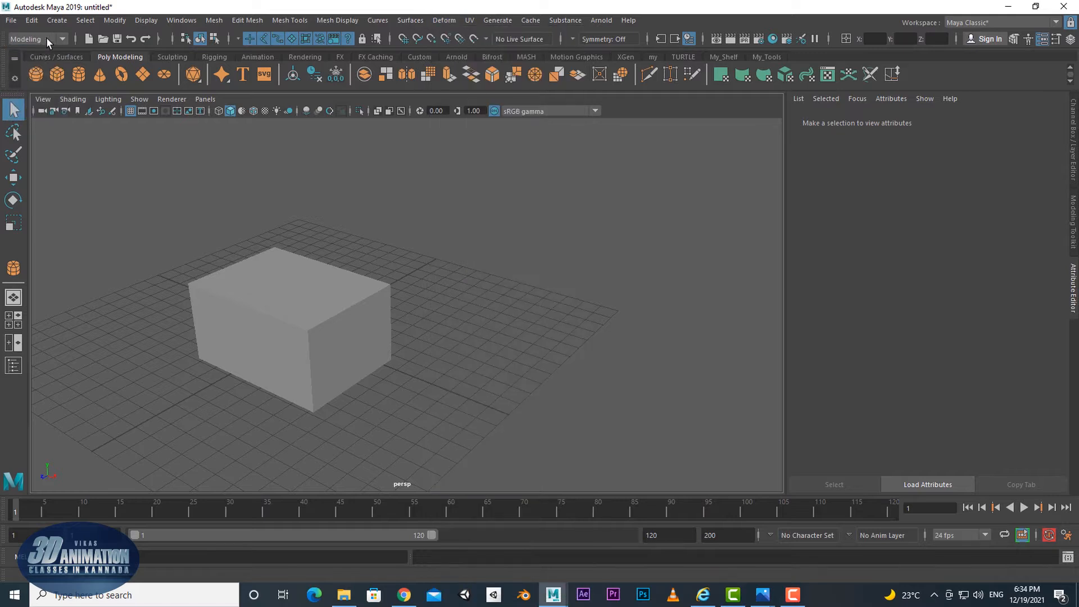
{"action": "left_click", "coordinate": [470, 20]}
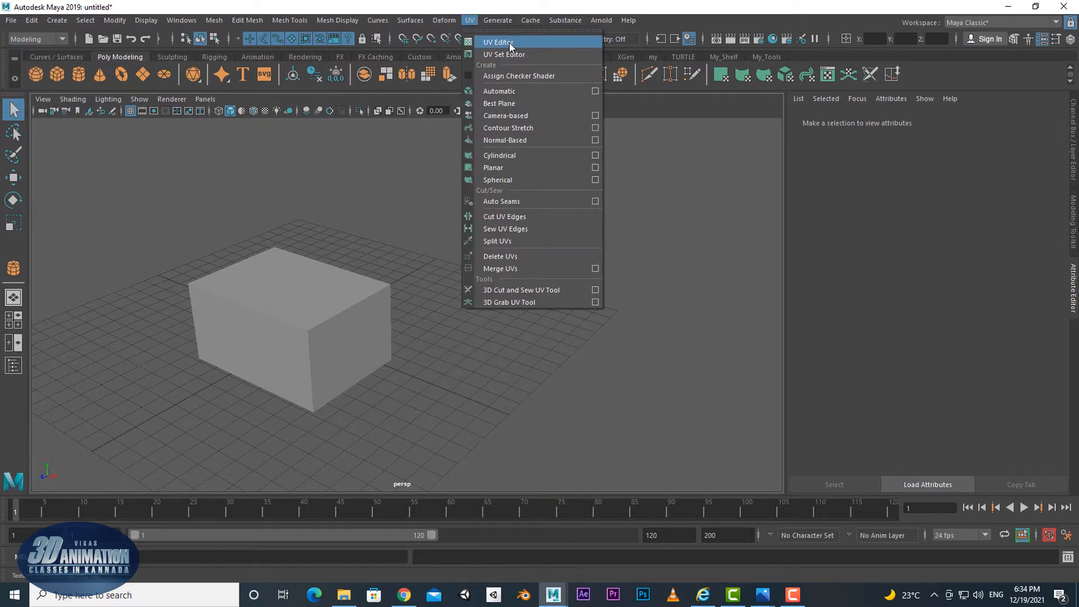
{"action": "left_click", "coordinate": [510, 45]}
{"action": "mouse_move", "coordinate": [535, 112]}
{"action": "left_mouse_down"}
{"action": "mouse_move", "coordinate": [544, 142]}
{"action": "mouse_move", "coordinate": [526, 96]}
{"action": "left_mouse_up"}
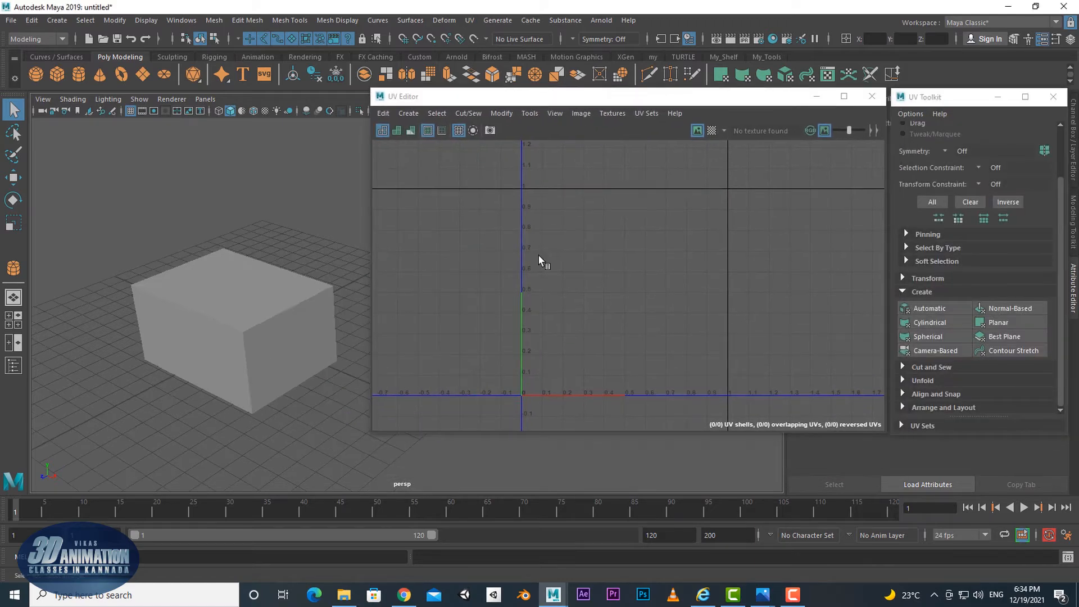
Select the box and examine its unfolded UV layout in the UV Editor
{"action": "scroll", "coordinate": [656, 236], "scroll_direction": "down", "scroll_amount": 5}
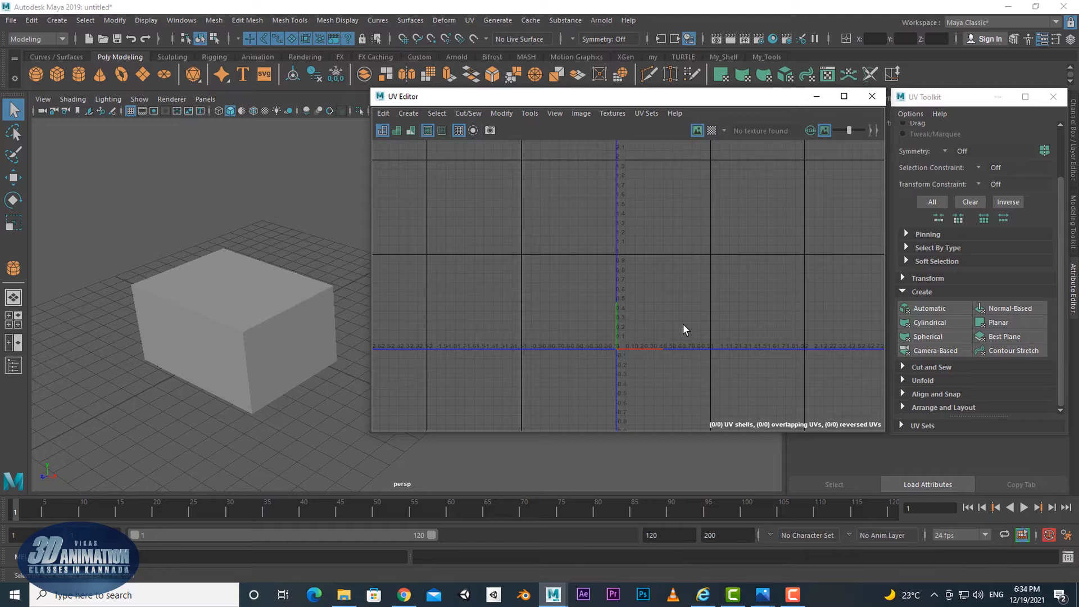
{"action": "scroll", "coordinate": [683, 330], "scroll_direction": "up", "scroll_amount": 3}
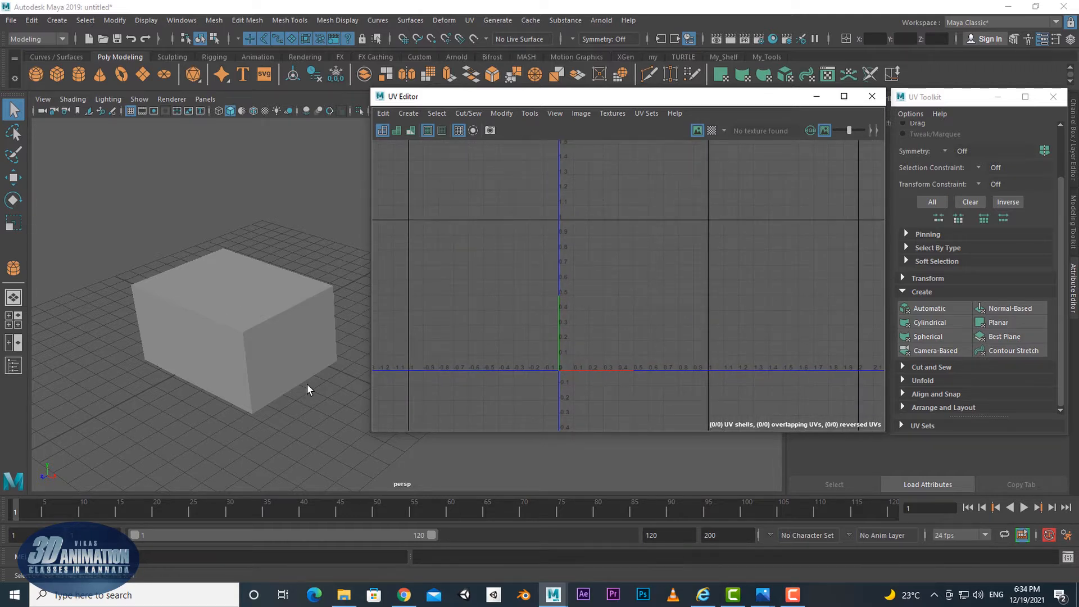
{"action": "left_click_drag", "start_coordinate": [213, 317], "coordinate": [212, 312], "text": "alt"}
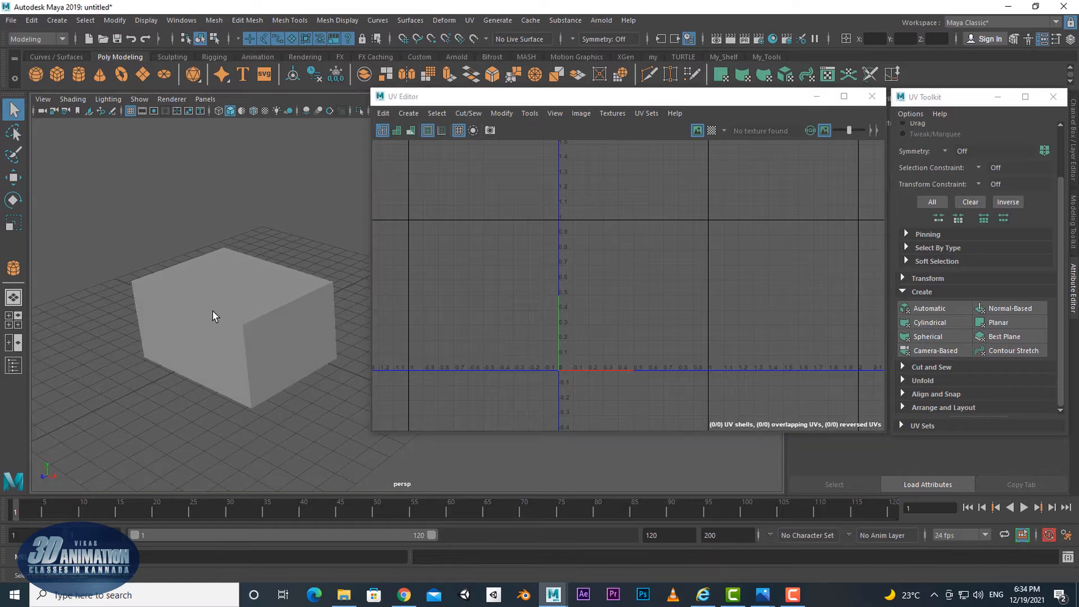
{"action": "left_click", "coordinate": [250, 346]}
{"action": "left_click_drag", "start_coordinate": [243, 429], "coordinate": [303, 383], "text": "alt"}
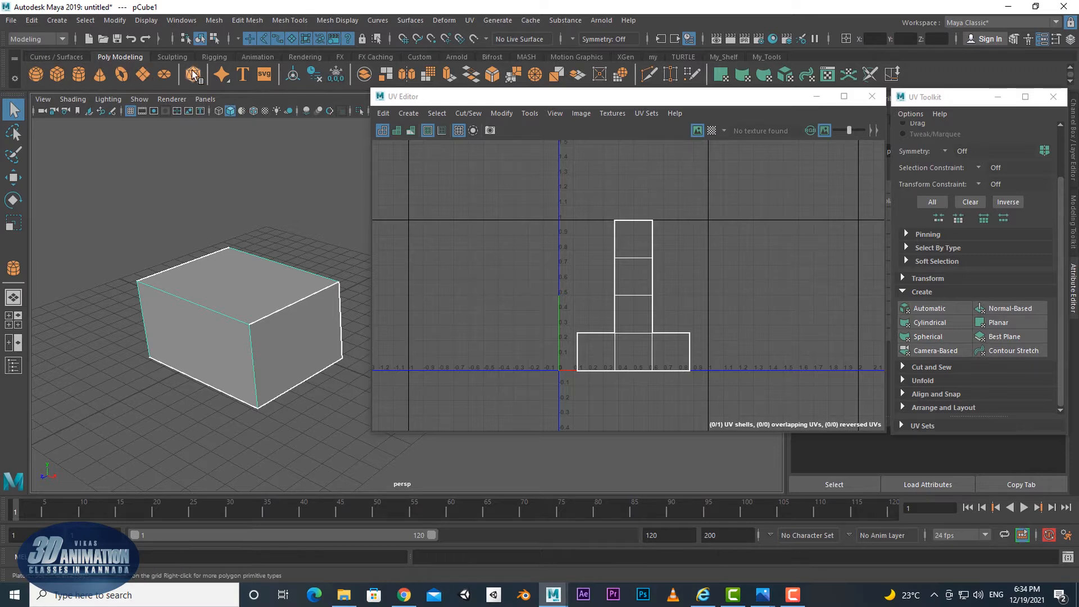
{"action": "scroll", "coordinate": [627, 305], "scroll_direction": "up", "scroll_amount": 1}
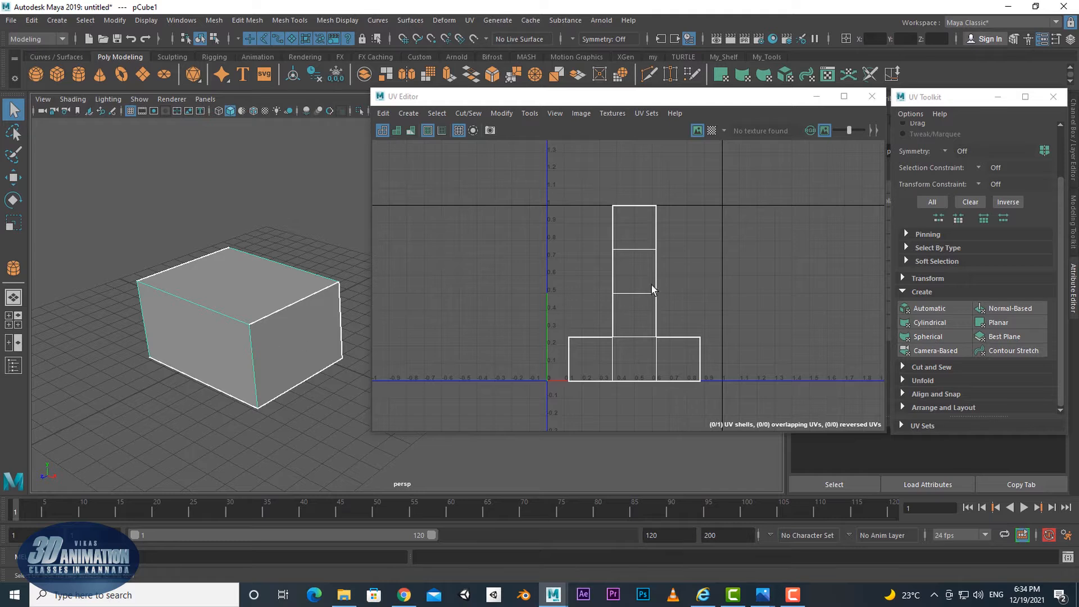
{"action": "scroll", "coordinate": [653, 285], "scroll_direction": "up", "scroll_amount": 1}
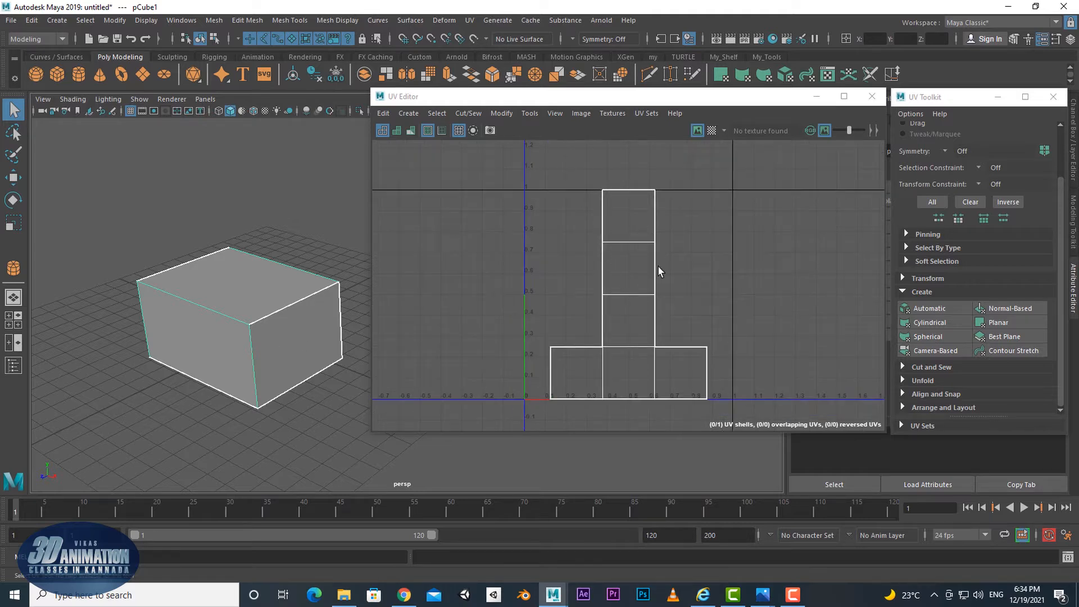
Deselect the box and create a polygon cylinder in front of it
{"action": "scroll", "coordinate": [251, 332], "scroll_direction": "down", "scroll_amount": 5}
{"action": "middle_click_drag", "start_coordinate": [259, 357], "coordinate": [210, 333], "text": "alt"}
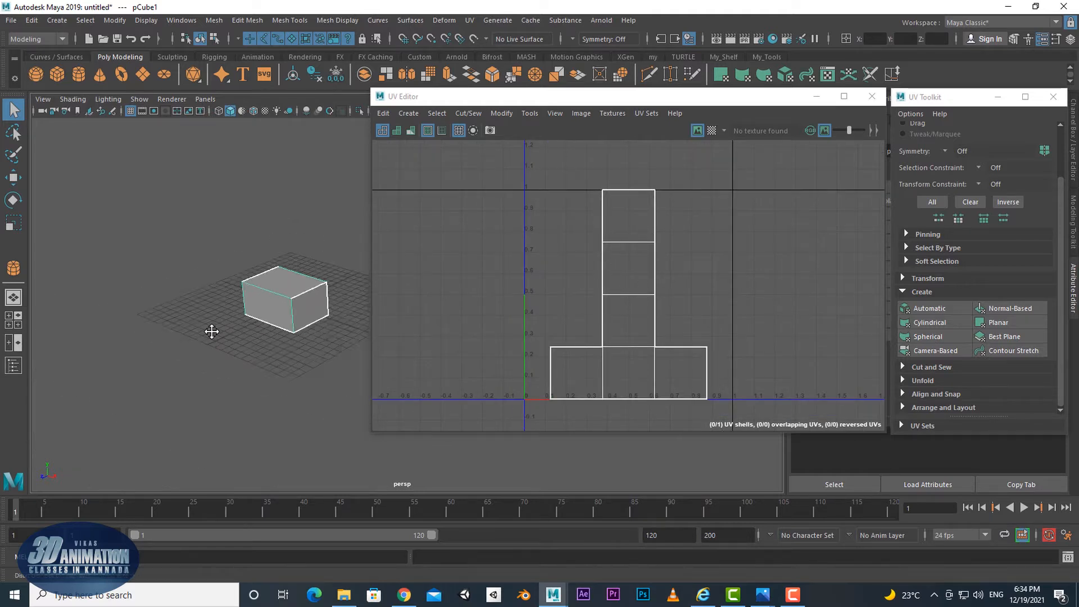
{"action": "scroll", "coordinate": [209, 333], "scroll_direction": "up", "scroll_amount": 3}
{"action": "left_click", "coordinate": [214, 364]}
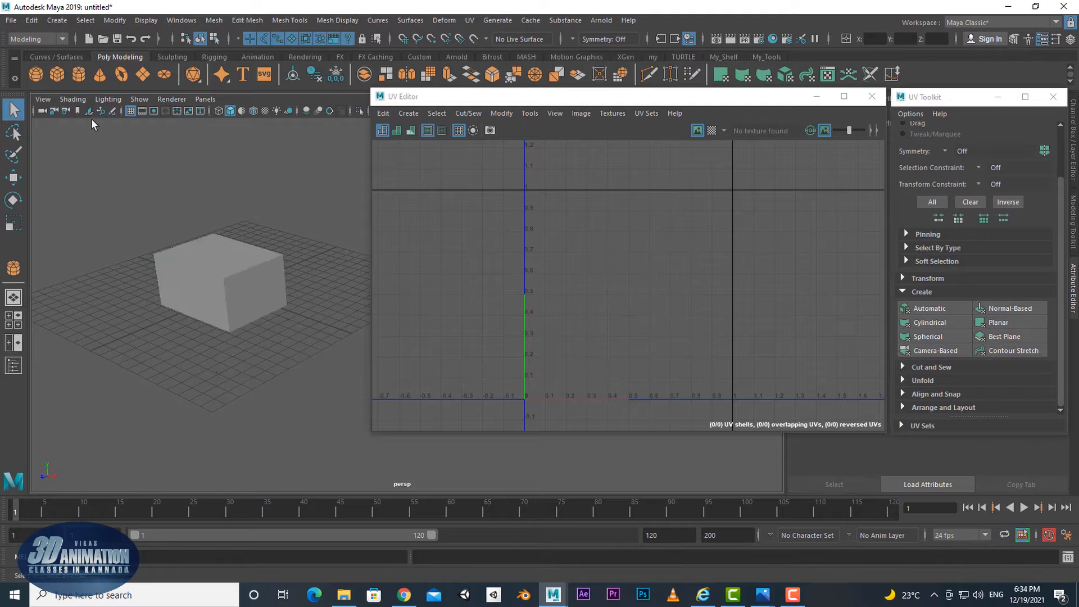
{"action": "left_click", "coordinate": [78, 74]}
{"action": "left_click_drag", "start_coordinate": [176, 365], "coordinate": [176, 384]}
{"action": "left_click_drag", "start_coordinate": [171, 344], "coordinate": [169, 292]}
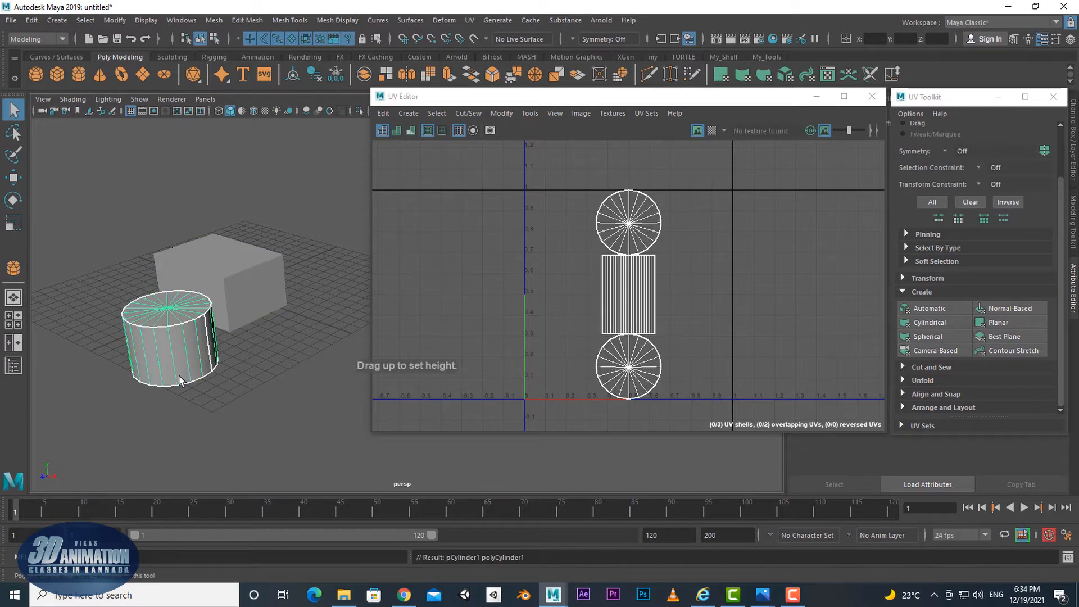
Select the box's corner vertices one after another in vertex mode and compare each with its matching UV points
{"action": "scroll", "coordinate": [219, 432], "scroll_direction": "up", "scroll_amount": 1}
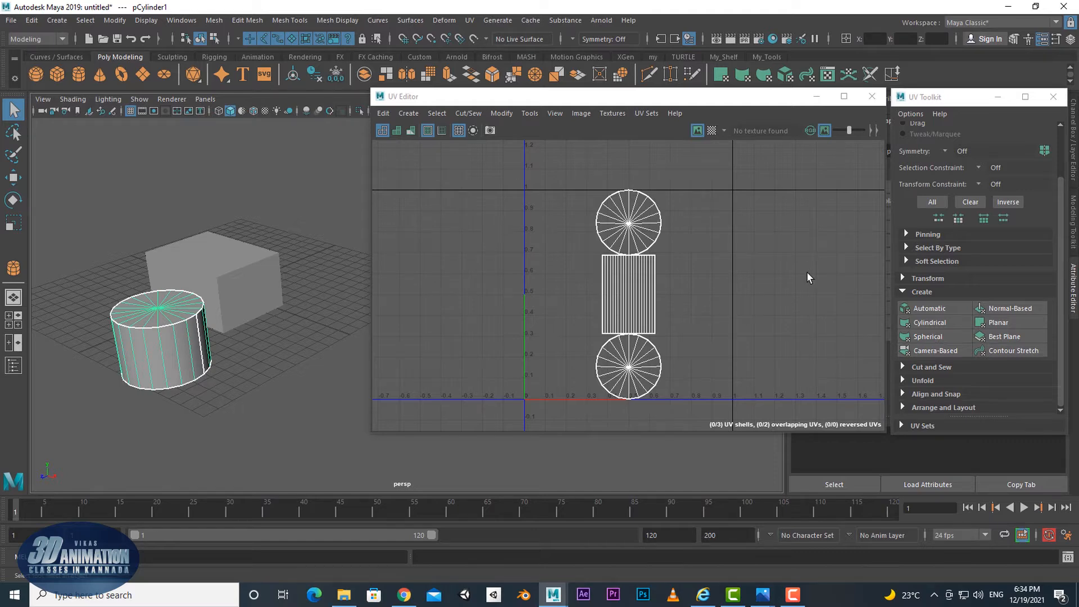
{"action": "middle_click_drag", "start_coordinate": [181, 353], "coordinate": [251, 400], "text": "alt"}
{"action": "scroll", "coordinate": [250, 400], "scroll_direction": "up", "scroll_amount": 4}
{"action": "middle_click_drag", "start_coordinate": [225, 346], "coordinate": [287, 329], "text": "alt"}
{"action": "left_click", "coordinate": [252, 292]}
{"action": "right_click_drag", "start_coordinate": [269, 221], "coordinate": [209, 223]}
{"action": "left_click", "coordinate": [337, 268]}
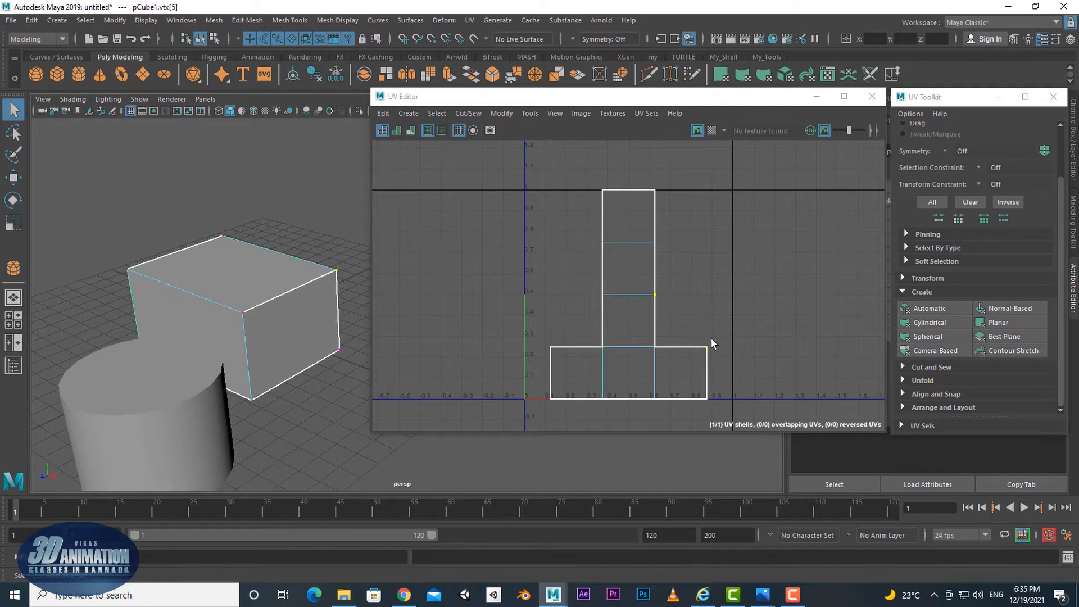
{"action": "left_click_drag", "start_coordinate": [711, 339], "coordinate": [701, 360]}
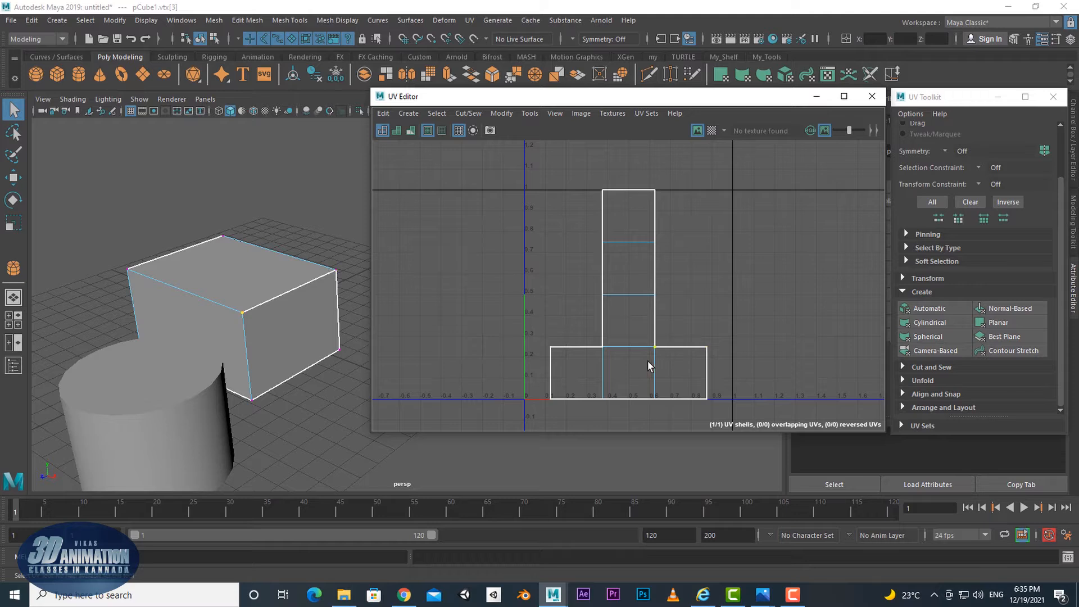
{"action": "left_click_drag", "start_coordinate": [260, 328], "coordinate": [227, 285]}
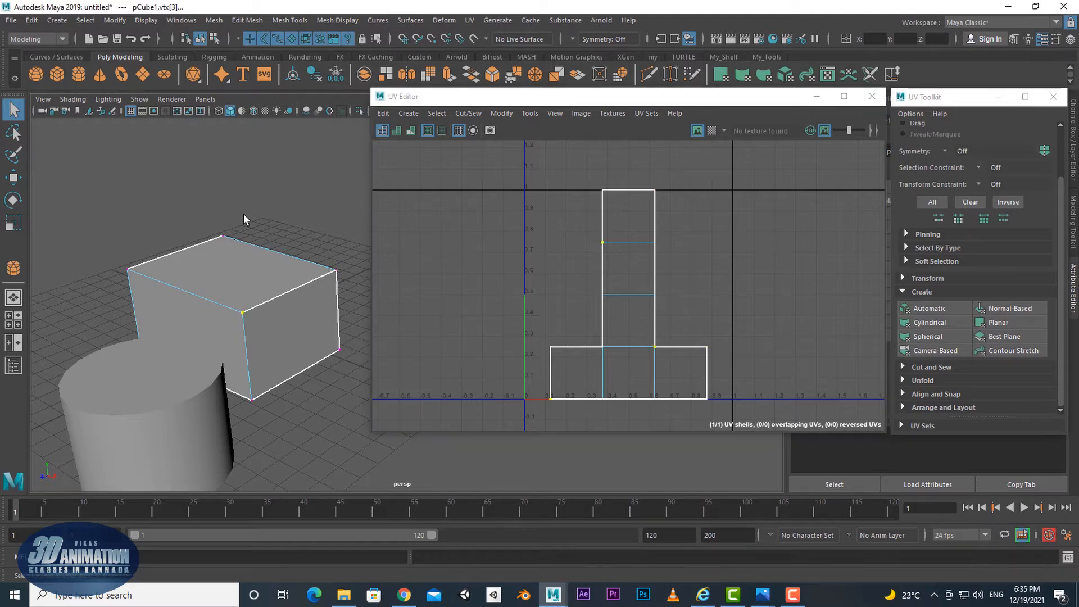
{"action": "left_click_drag", "start_coordinate": [244, 214], "coordinate": [191, 257]}
{"action": "left_click_drag", "start_coordinate": [116, 289], "coordinate": [115, 289]}
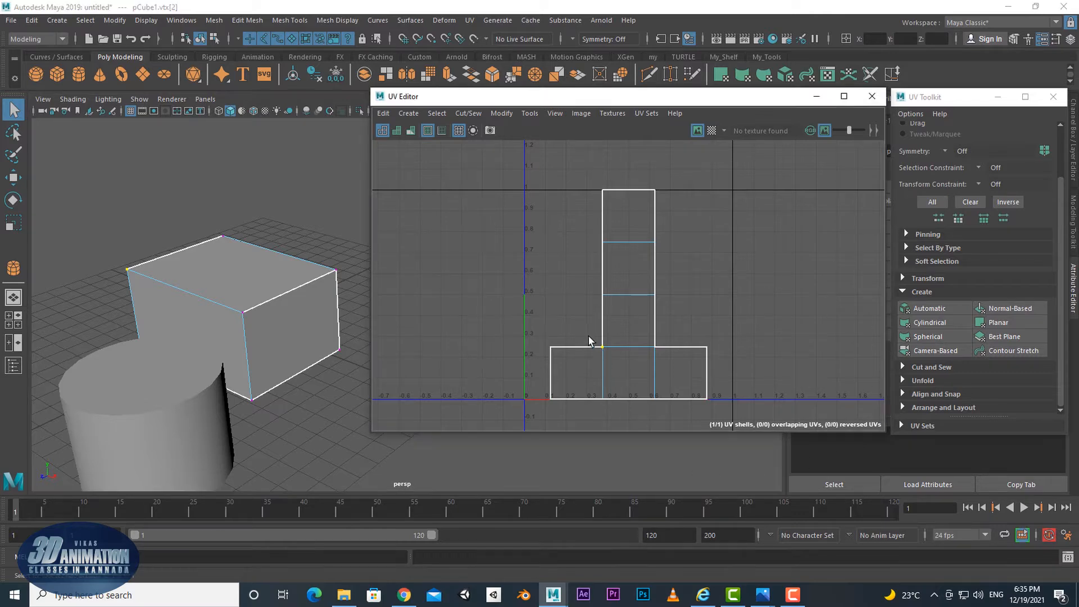
Select the side, top and front faces of the box in face mode and compare them with their UV squares
{"action": "right_click_drag", "start_coordinate": [284, 264], "coordinate": [295, 296]}
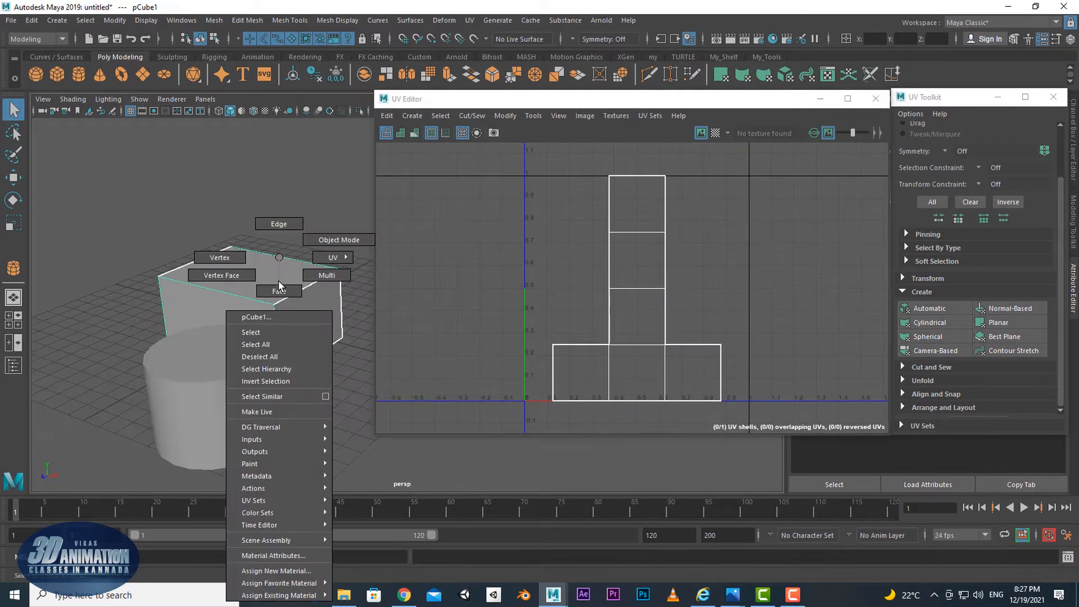
{"action": "left_click", "coordinate": [315, 337]}
{"action": "middle_click_drag", "start_coordinate": [310, 414], "coordinate": [303, 414], "text": "alt"}
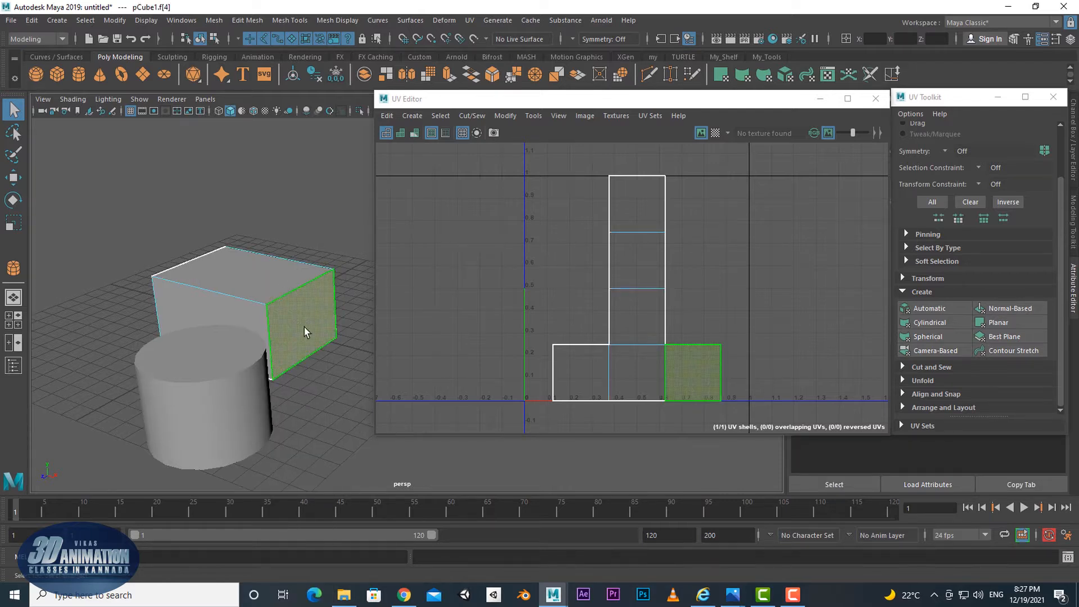
{"action": "left_click", "coordinate": [263, 287]}
{"action": "left_click", "coordinate": [197, 317]}
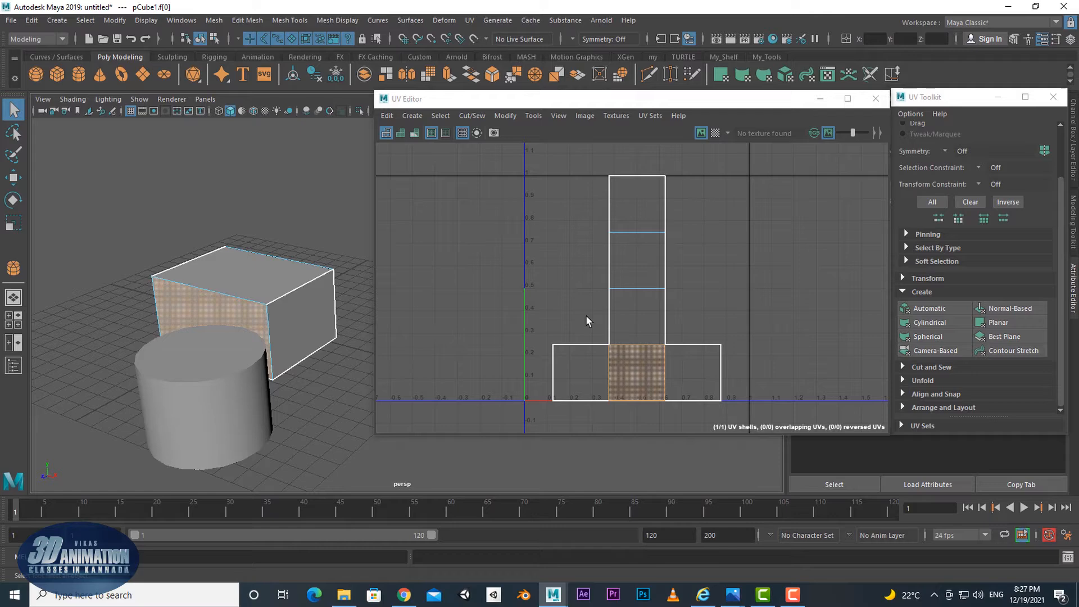
{"action": "left_click", "coordinate": [289, 313]}
Select a side face and a top cap face of the cylinder in face mode and compare them with its UV shells
{"action": "left_click", "coordinate": [228, 369]}
{"action": "right_click_drag", "start_coordinate": [235, 290], "coordinate": [281, 278]}
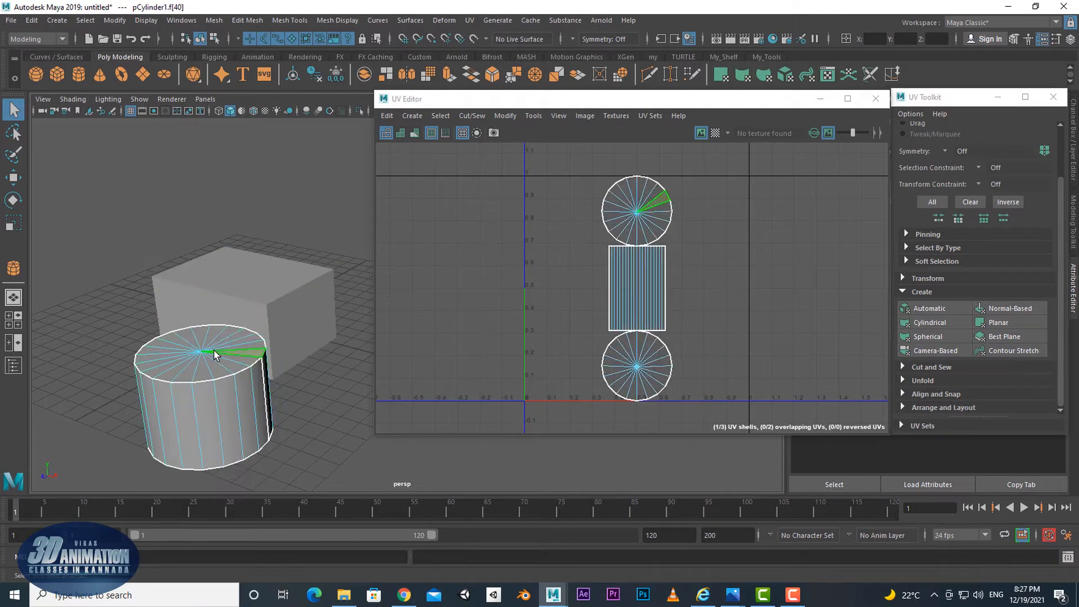
{"action": "left_click", "coordinate": [223, 388]}
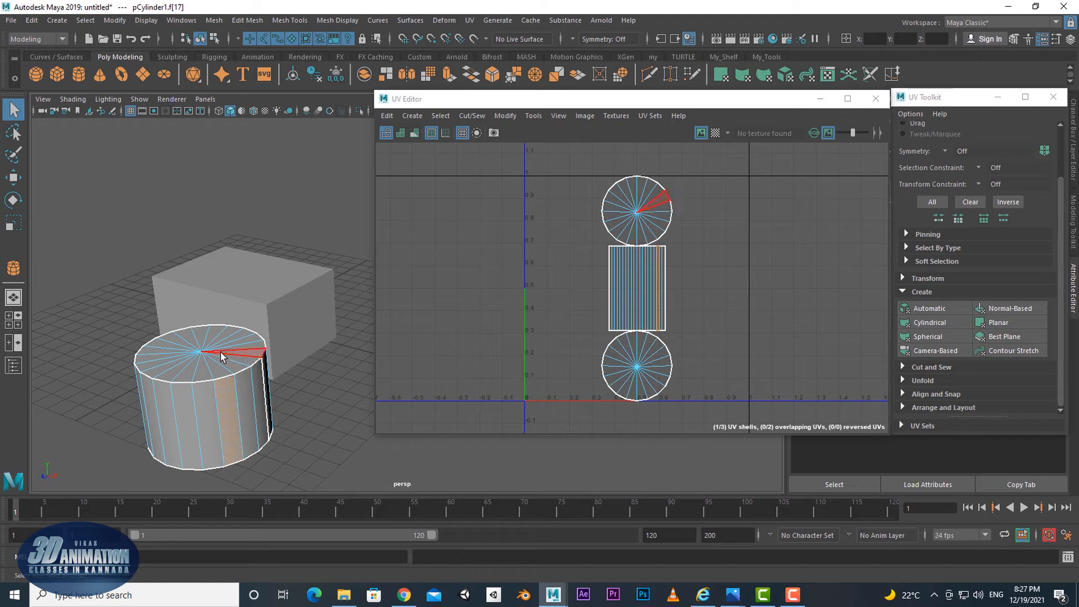
{"action": "left_click", "coordinate": [247, 353]}
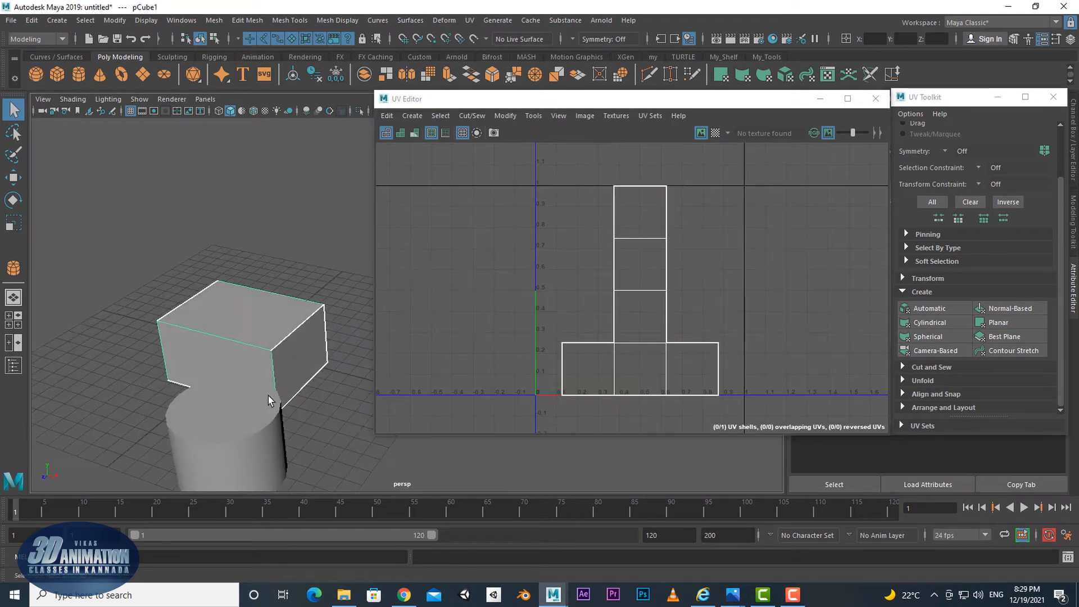
Delete the cylinder in front of the box
{"action": "left_click_drag", "start_coordinate": [159, 390], "coordinate": [253, 433], "text": "alt"}
{"action": "left_click", "coordinate": [269, 416]}
{"action": "key", "text": "Delete"}
Open the UV Snapshot options for the box's UV layout
{"action": "left_click", "coordinate": [231, 362]}
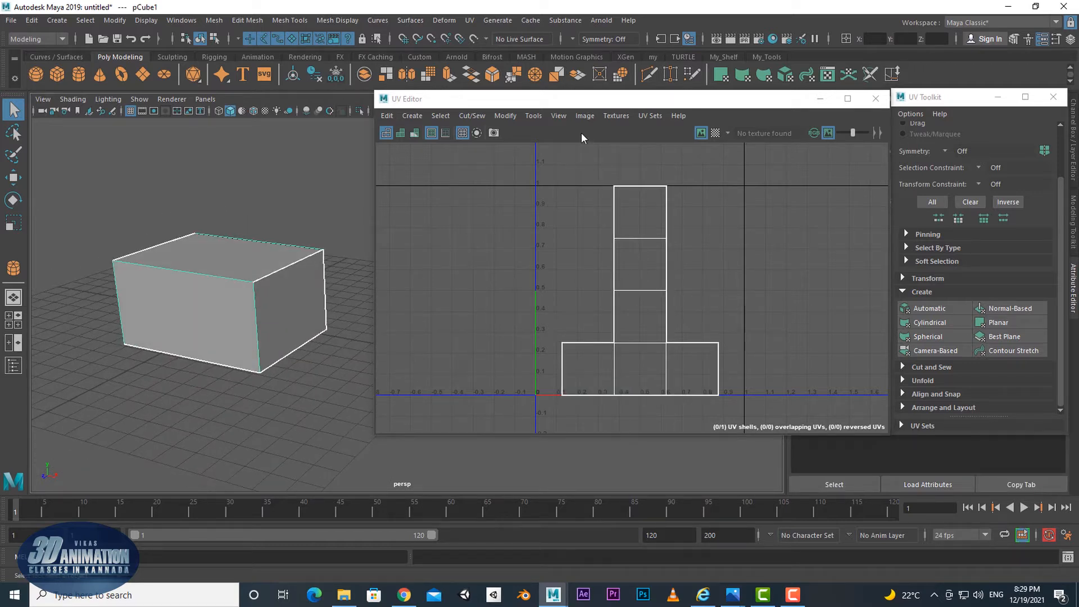
{"action": "left_click_drag", "start_coordinate": [478, 103], "coordinate": [475, 106]}
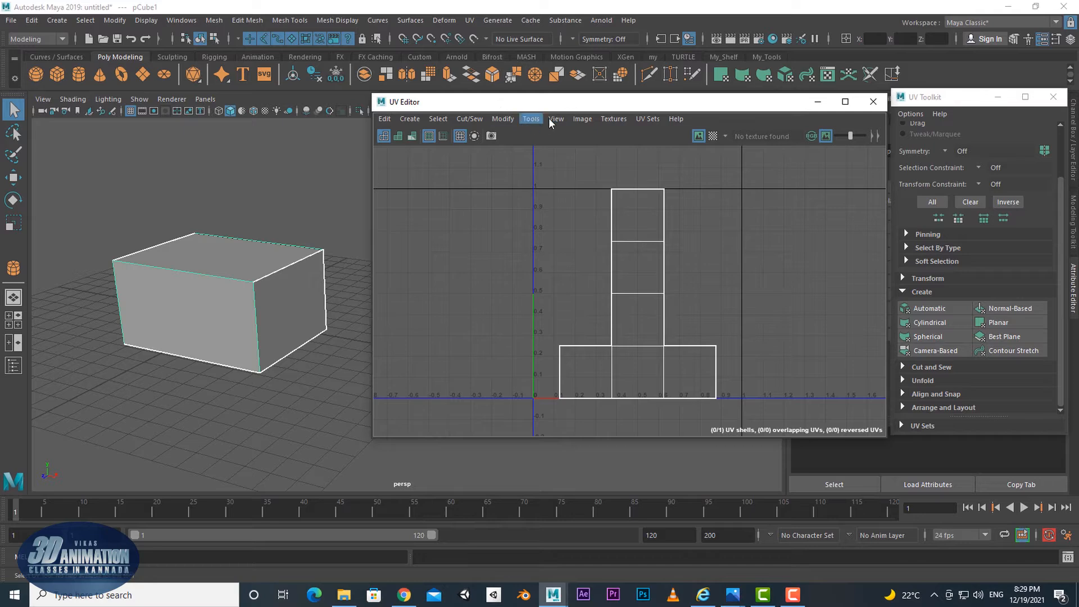
{"action": "left_click", "coordinate": [575, 123]}
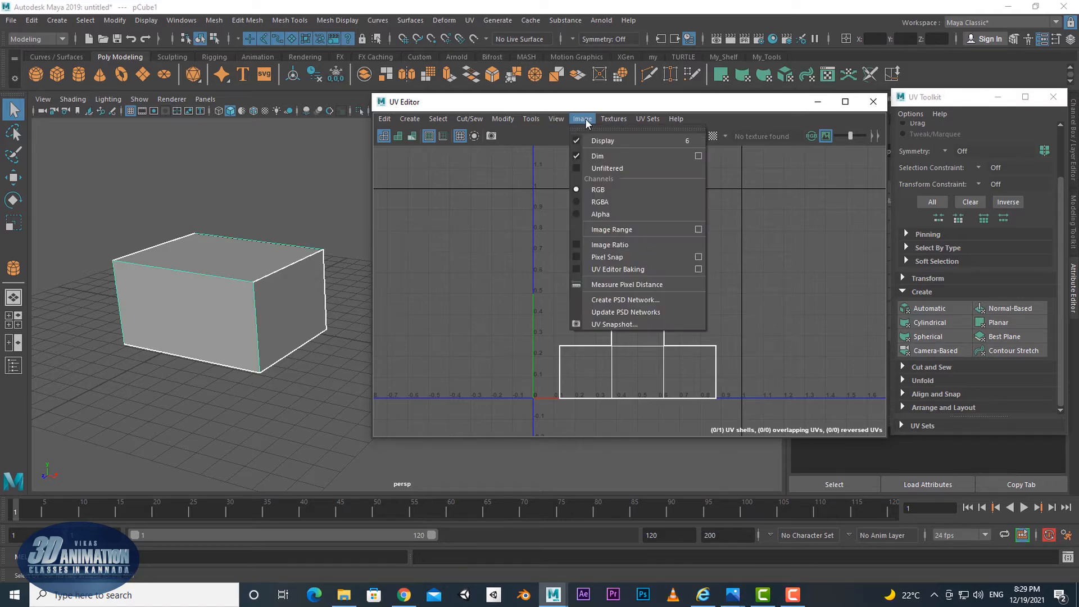
{"action": "left_click", "coordinate": [623, 325]}
{"action": "left_click_drag", "start_coordinate": [398, 210], "coordinate": [432, 178]}
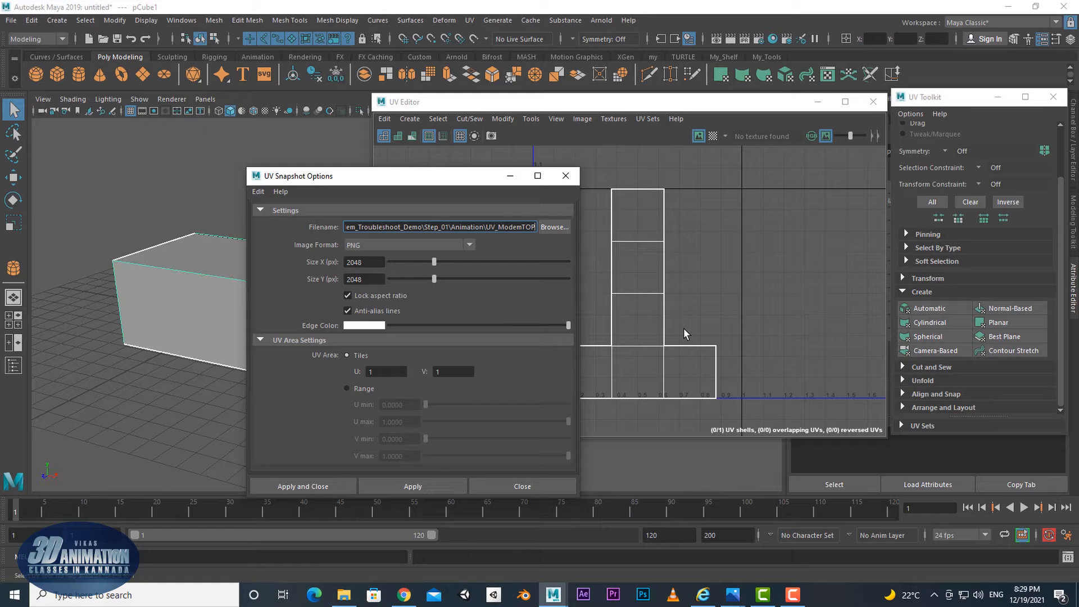
Set the snapshot to save as UV_Box inside a new folder on the Desktop
{"action": "left_click", "coordinate": [555, 227]}
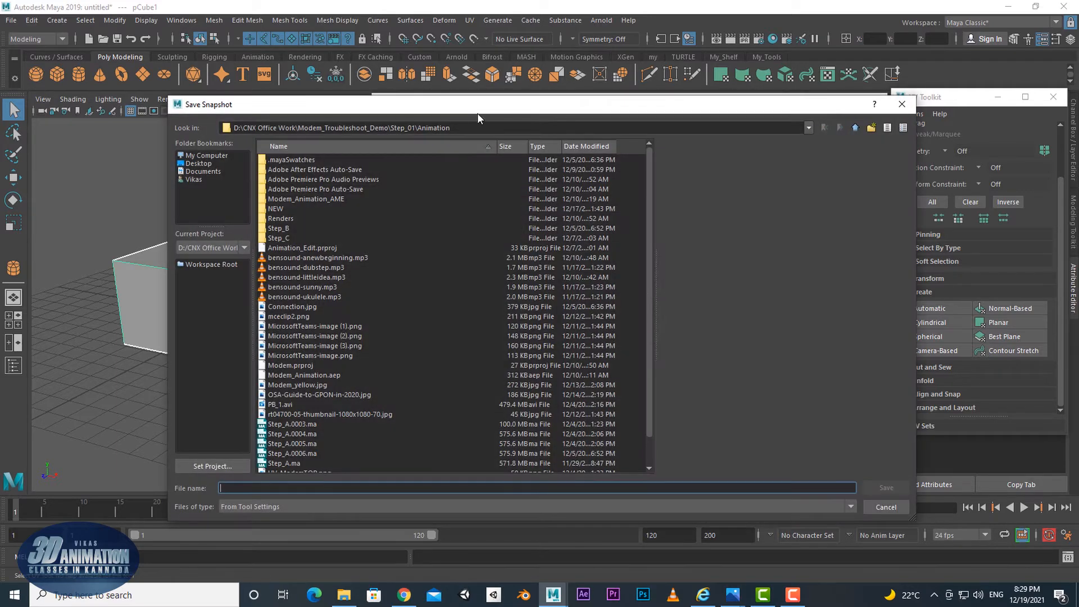
{"action": "left_click", "coordinate": [202, 172]}
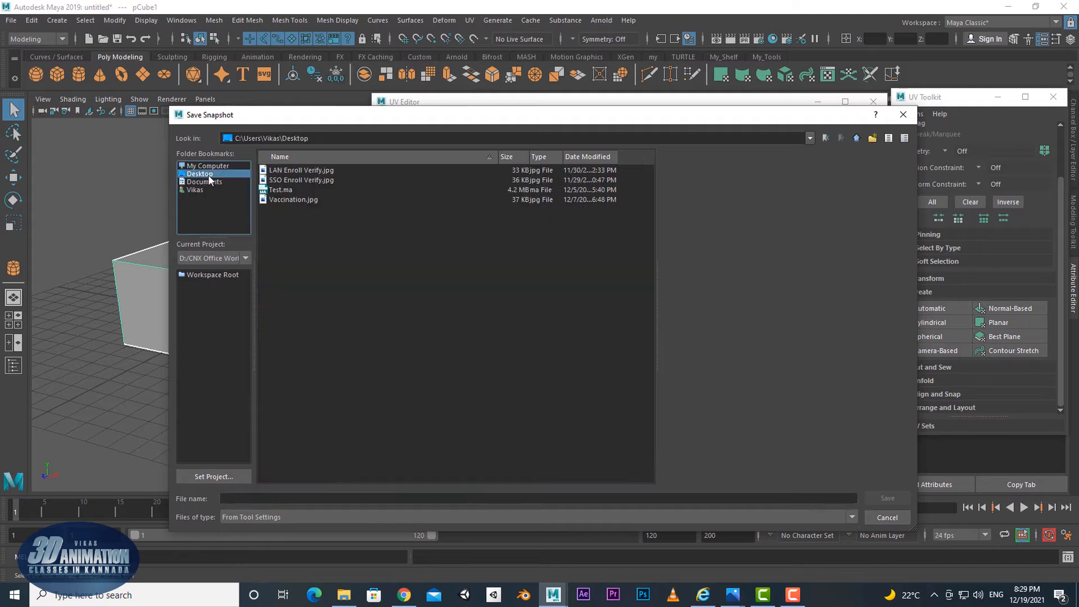
{"action": "left_click", "coordinate": [873, 138]}
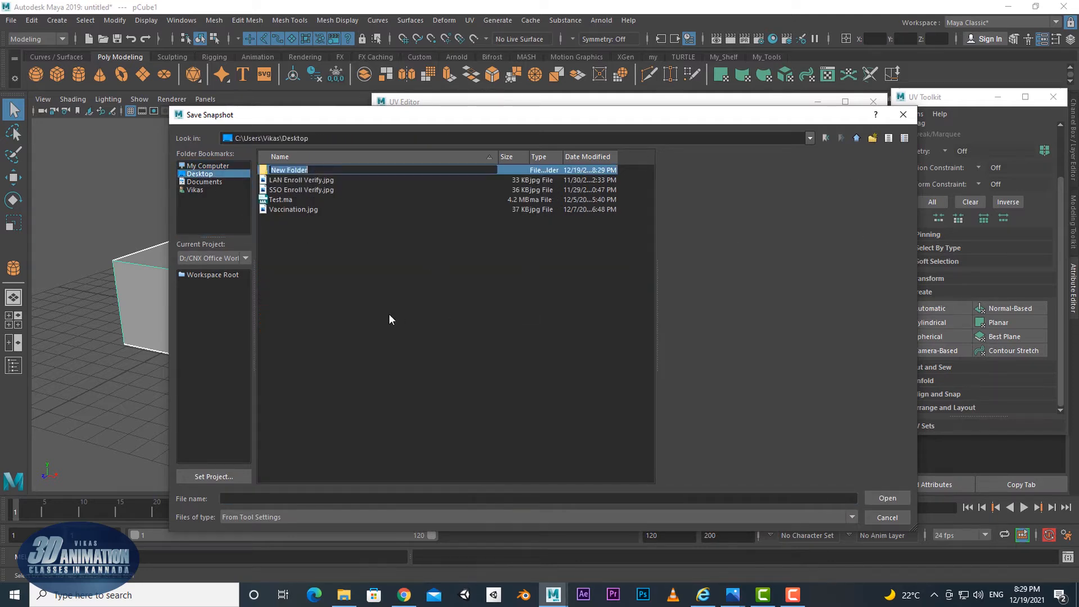
{"action": "double_click", "coordinate": [292, 170]}
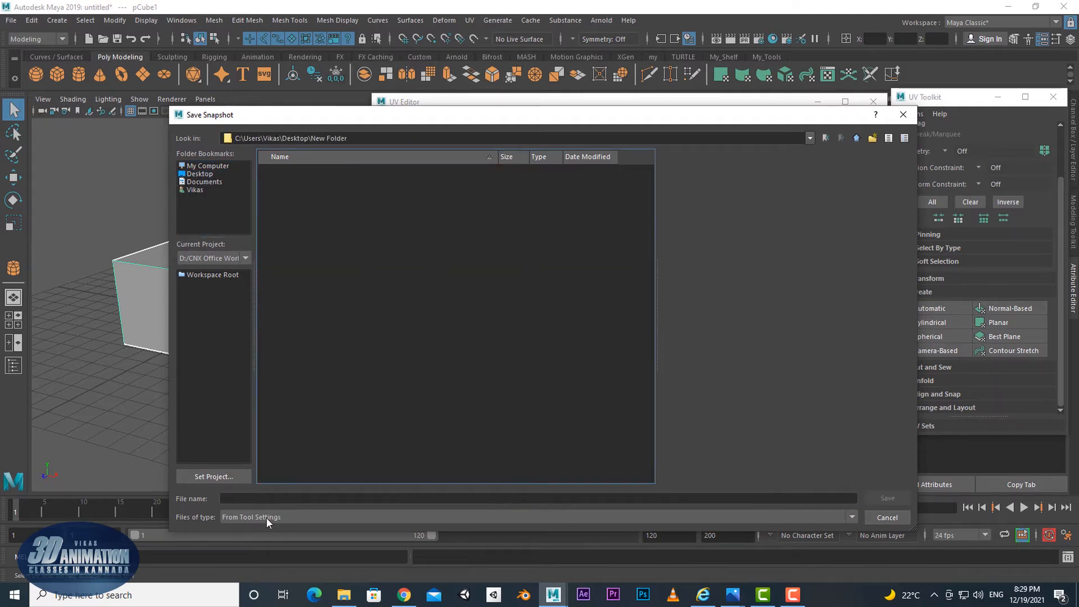
{"action": "type", "text": "UV"}
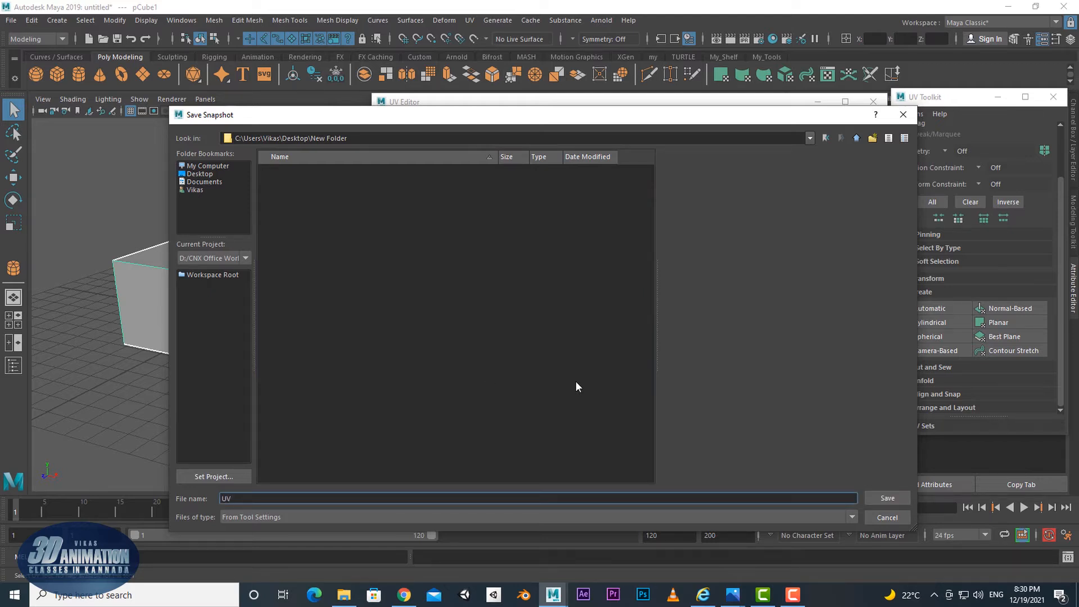
{"action": "type", "text": "_Box"}
{"action": "left_click", "coordinate": [887, 499]}
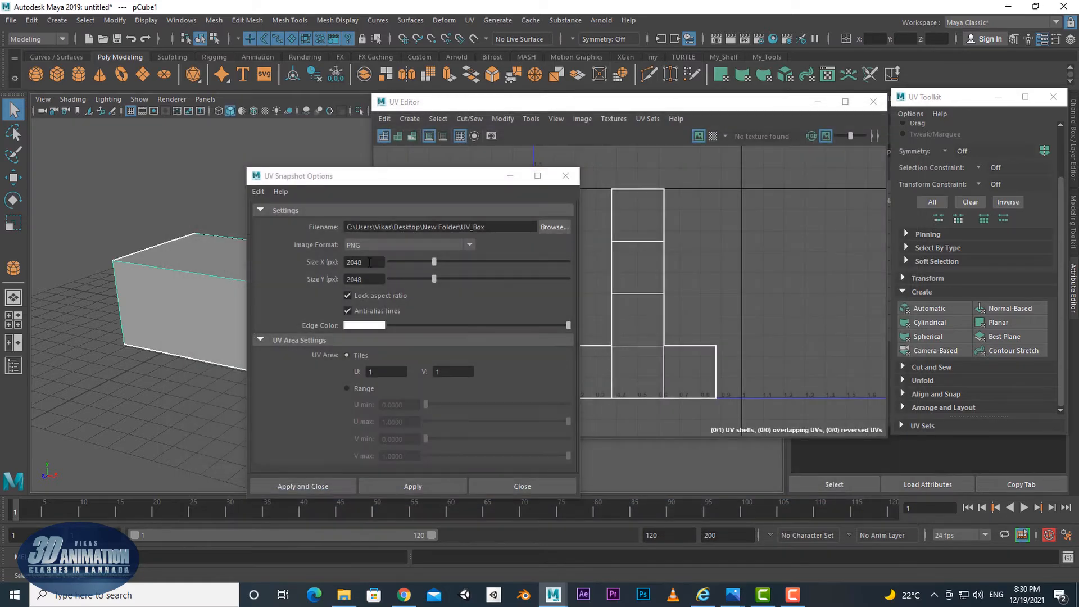
Set the snapshot size to 1024 x 1024 px in PNG format and export it
{"action": "double_click", "coordinate": [337, 267]}
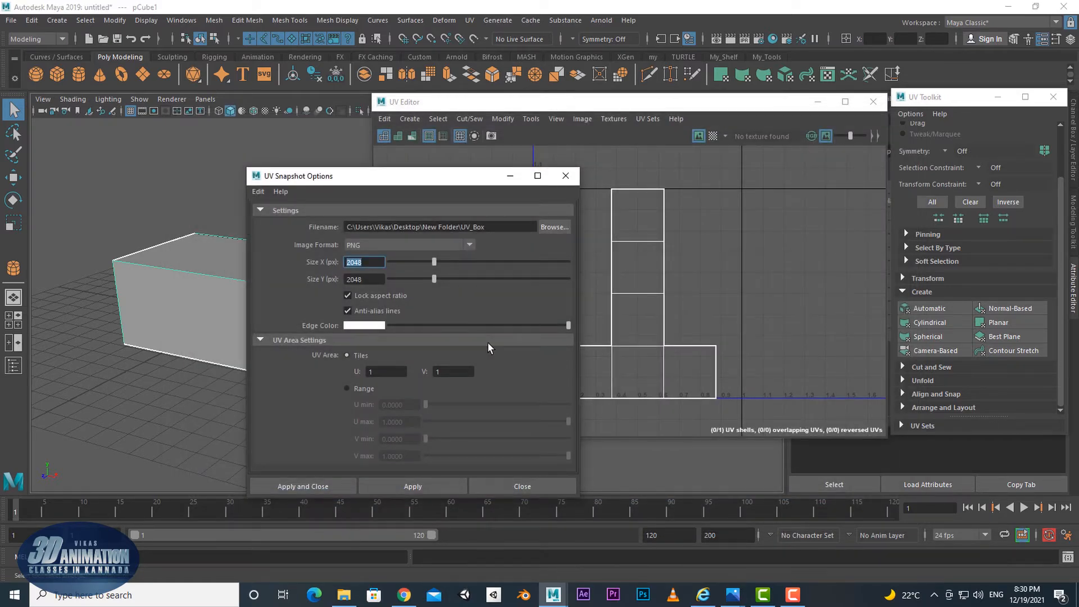
{"action": "type", "text": "1024"}
{"action": "key", "text": "Tab"}
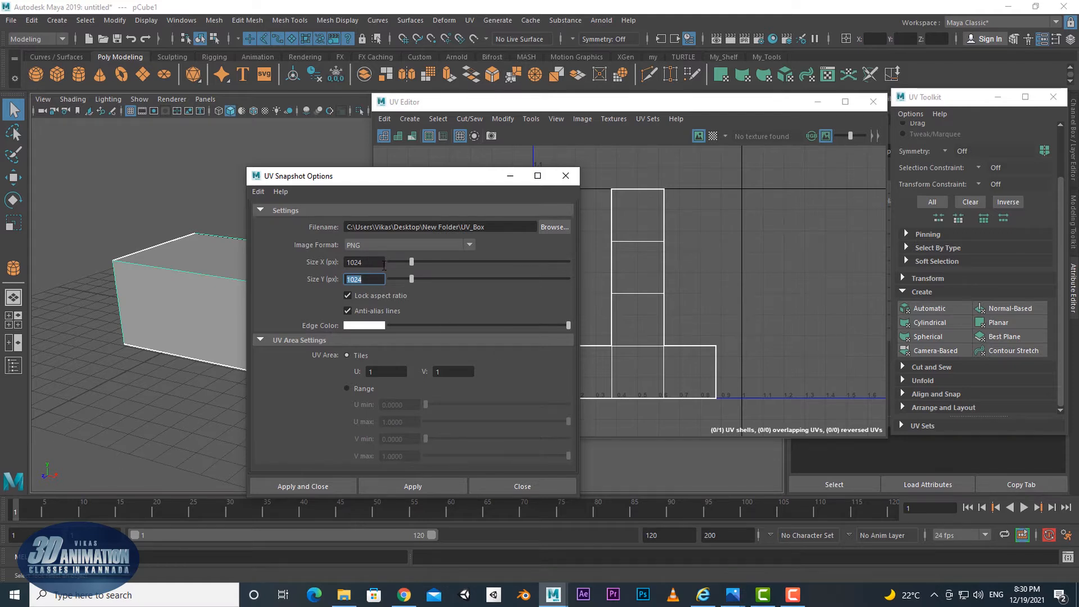
{"action": "left_click", "coordinate": [380, 248]}
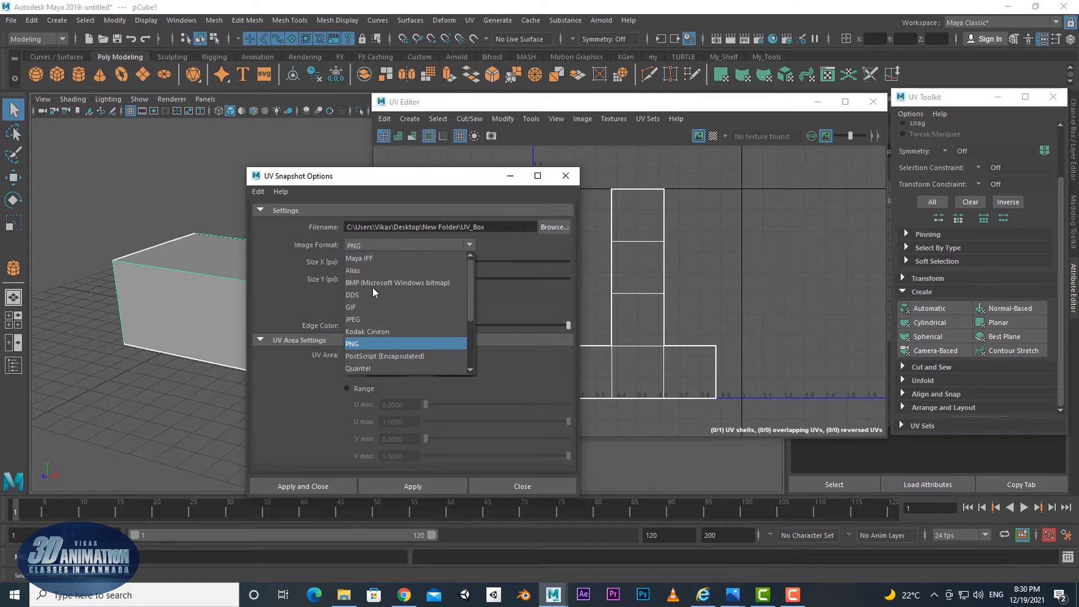
{"action": "left_click", "coordinate": [357, 345]}
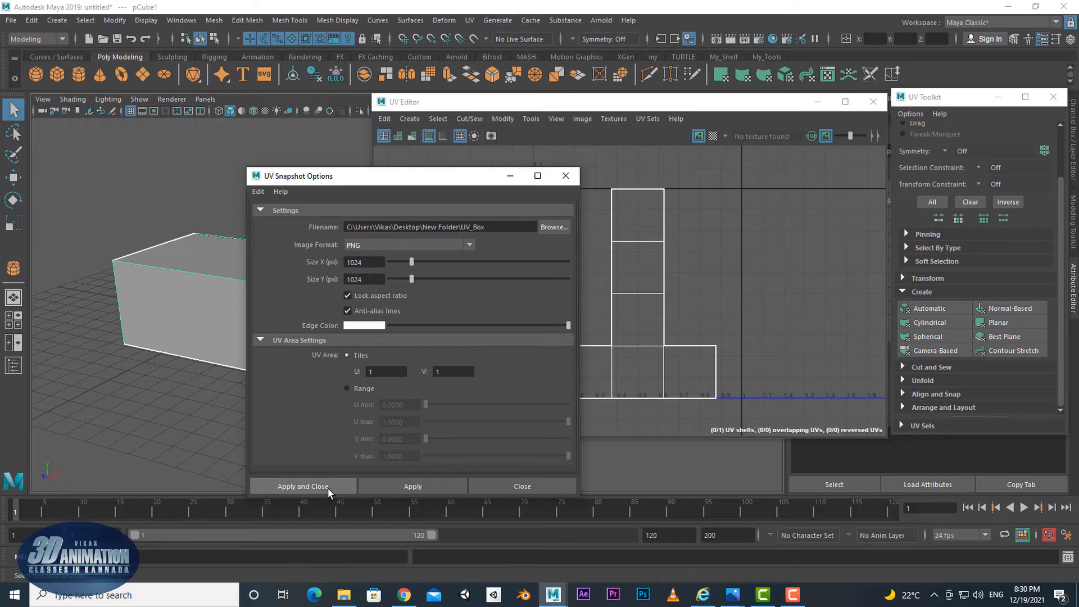
{"action": "left_click", "coordinate": [313, 487]}
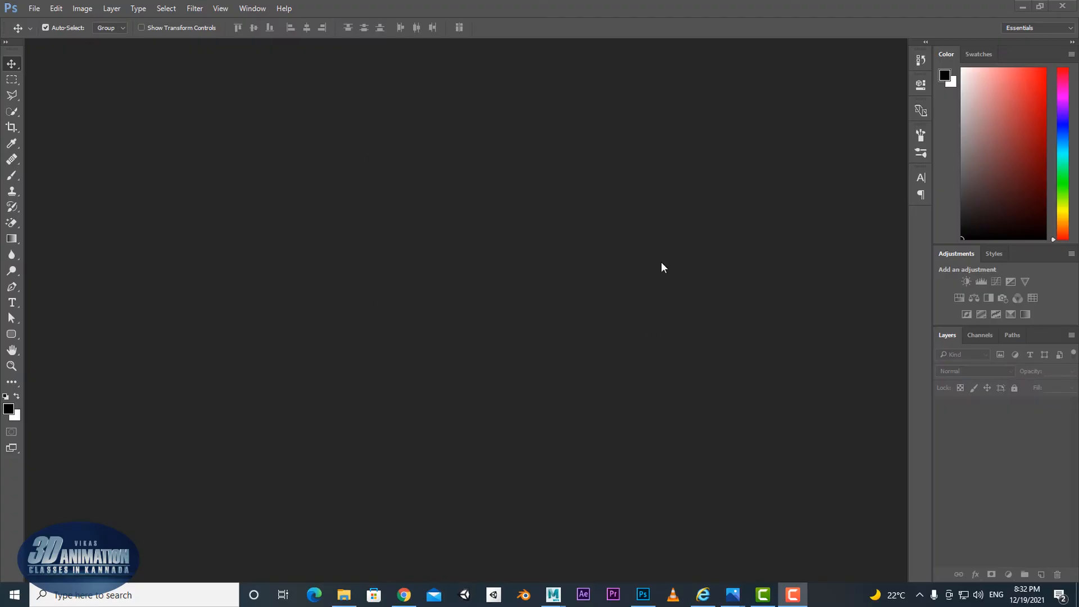
Switch to Photoshop and open the UV_Box image from New Folder on the Desktop
{"action": "double_click", "coordinate": [411, 269]}
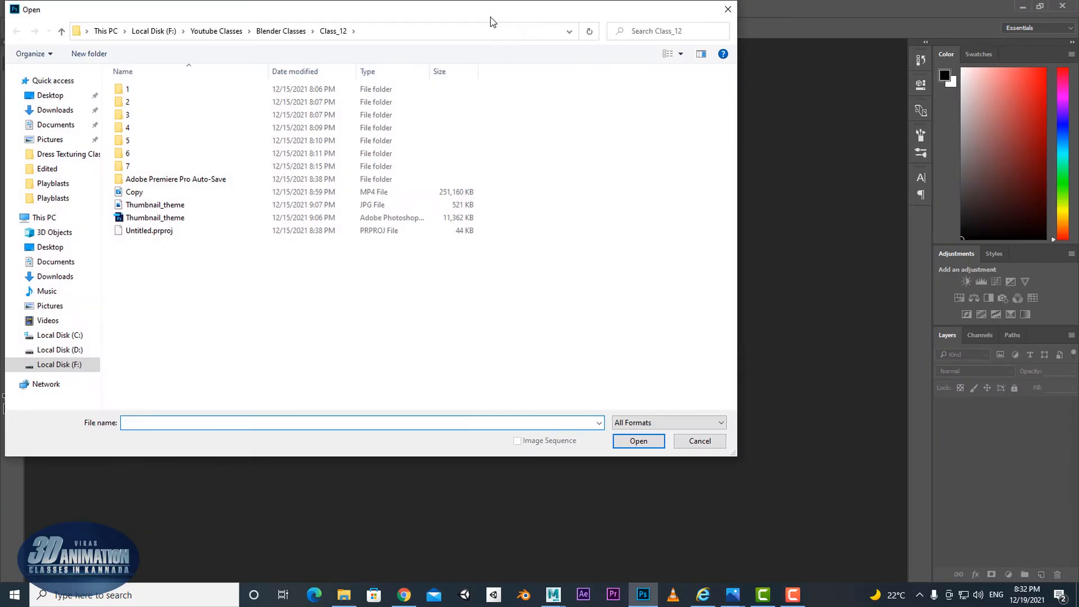
{"action": "left_click_drag", "start_coordinate": [490, 15], "coordinate": [564, 51]}
{"action": "left_click", "coordinate": [122, 131]}
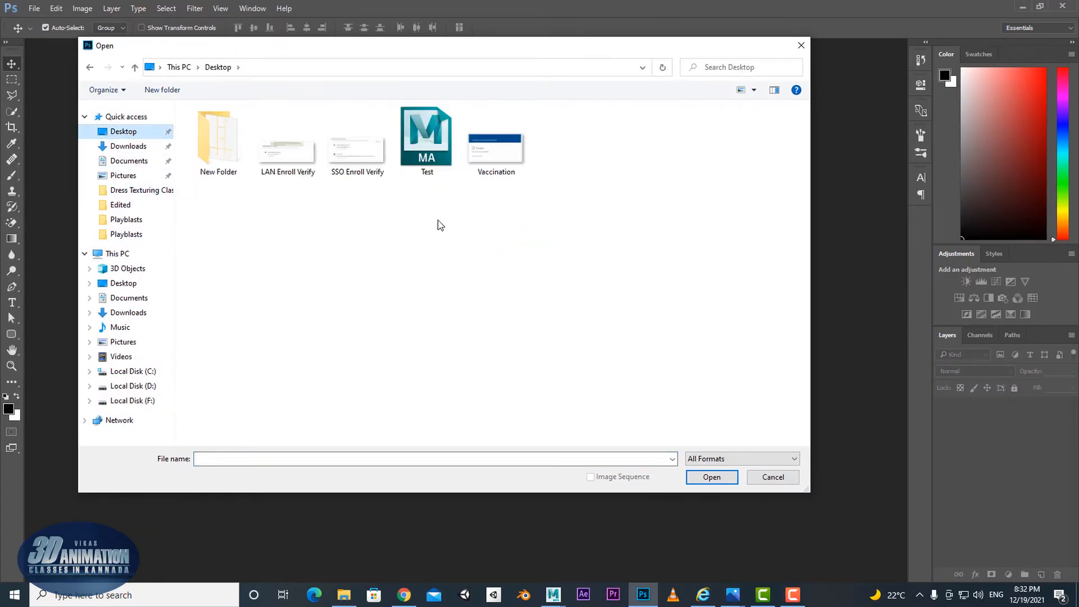
{"action": "double_click", "coordinate": [223, 157]}
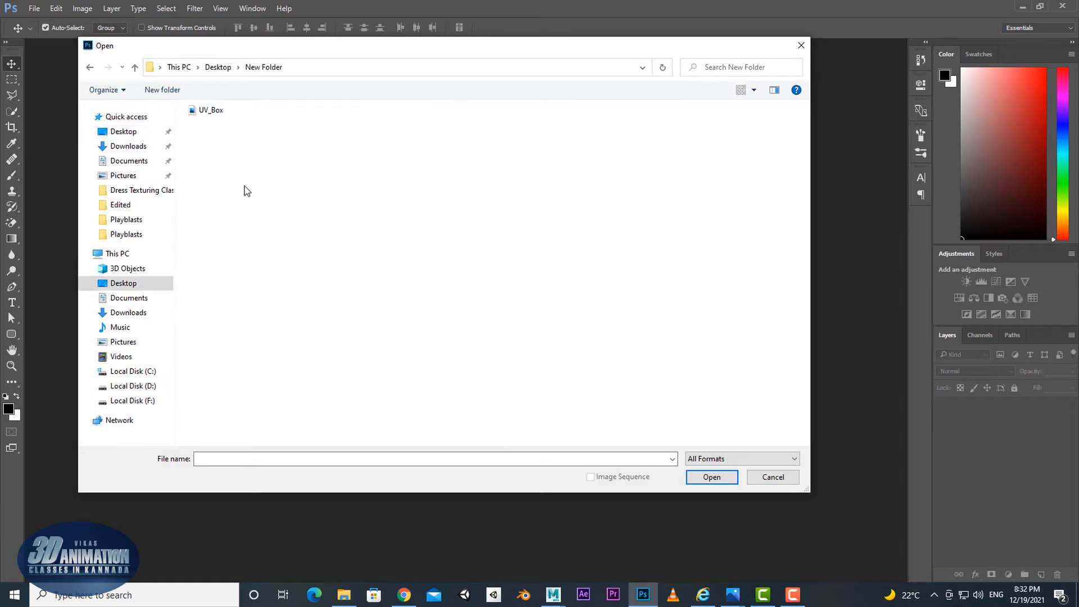
{"action": "left_click", "coordinate": [220, 110]}
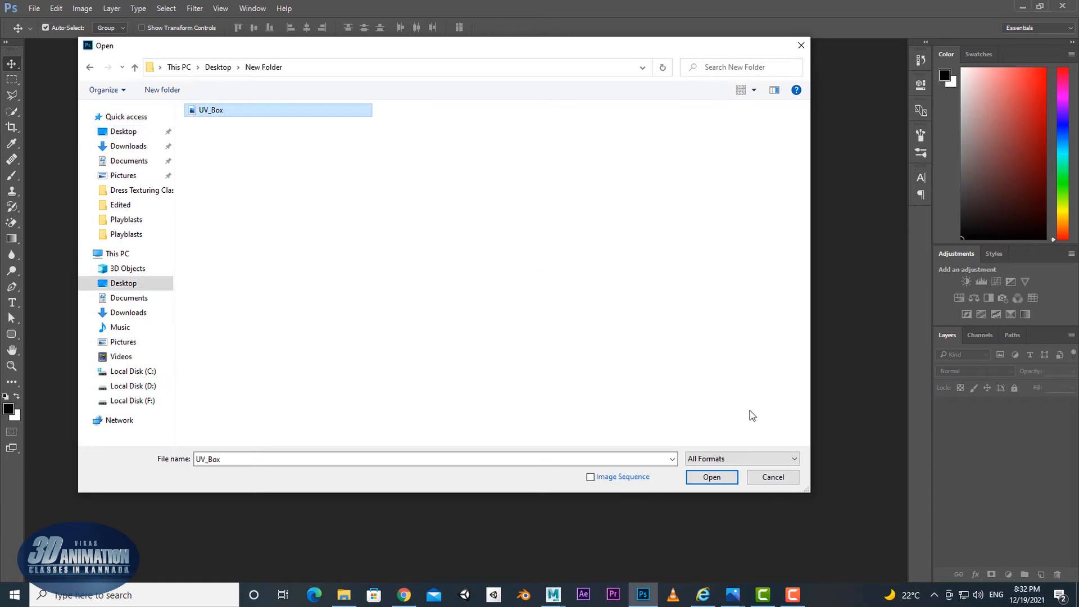
{"action": "left_click", "coordinate": [719, 478]}
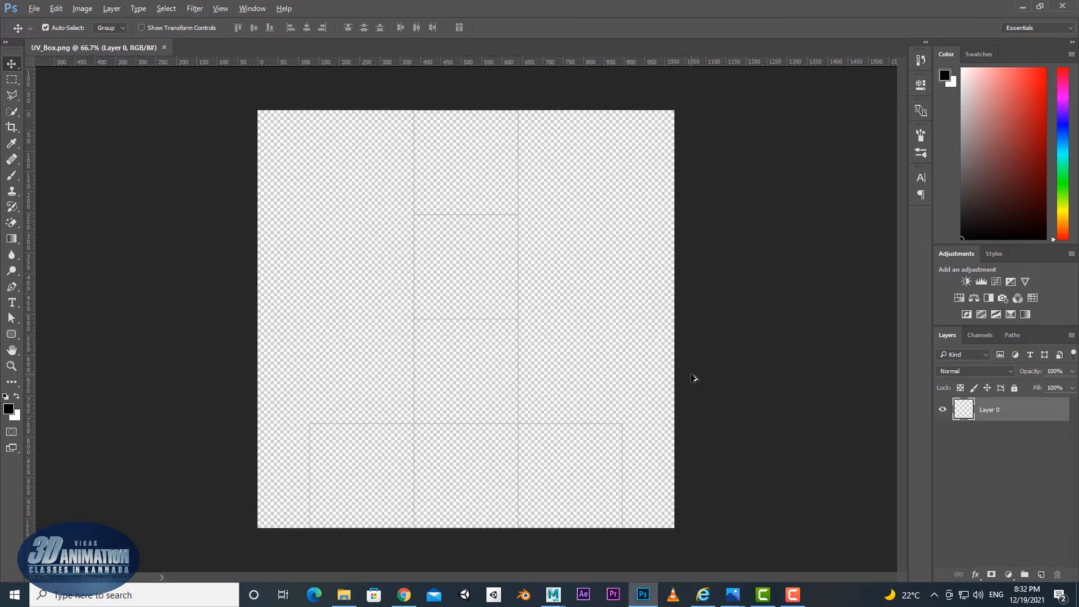
Add a new layer beneath the UV wireframe layer and fill it with black
{"action": "left_click", "coordinate": [1017, 451]}
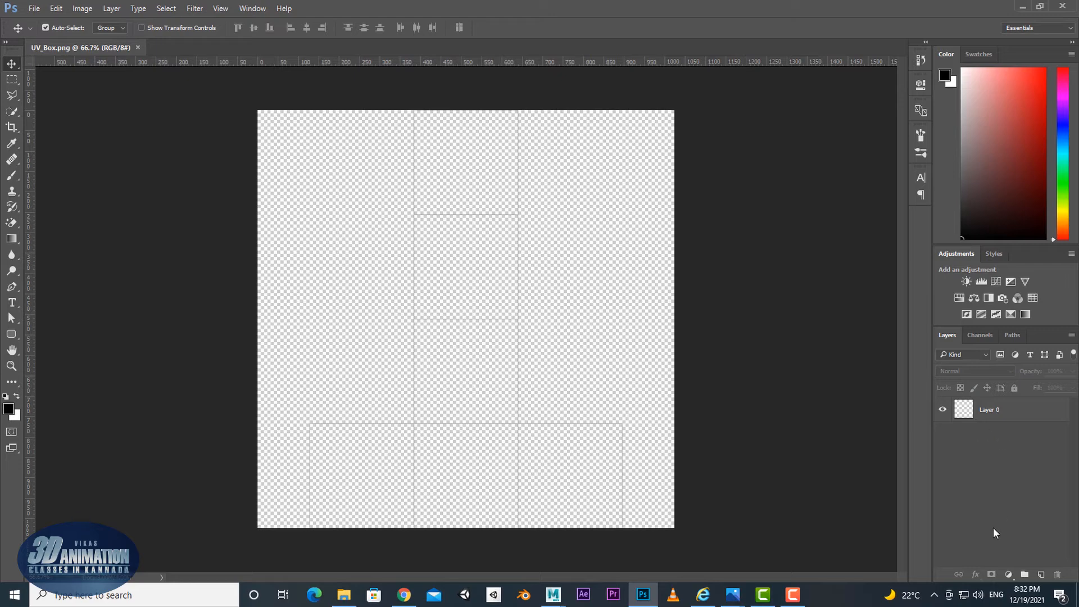
{"action": "left_click", "coordinate": [1041, 575]}
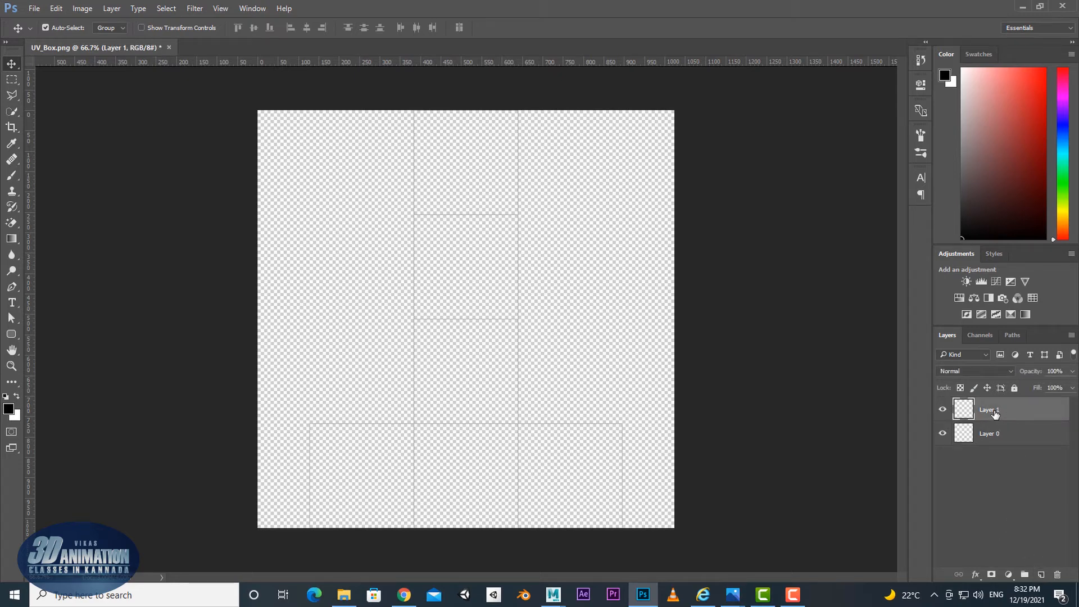
{"action": "left_click_drag", "start_coordinate": [990, 414], "coordinate": [996, 450]}
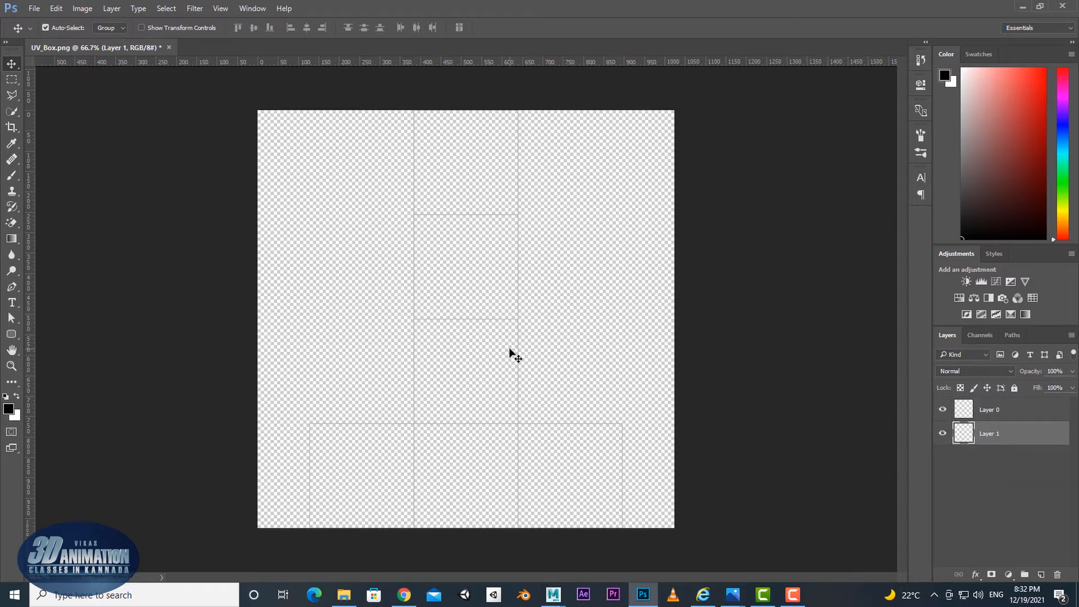
{"action": "key", "text": "alt+BackSpace"}
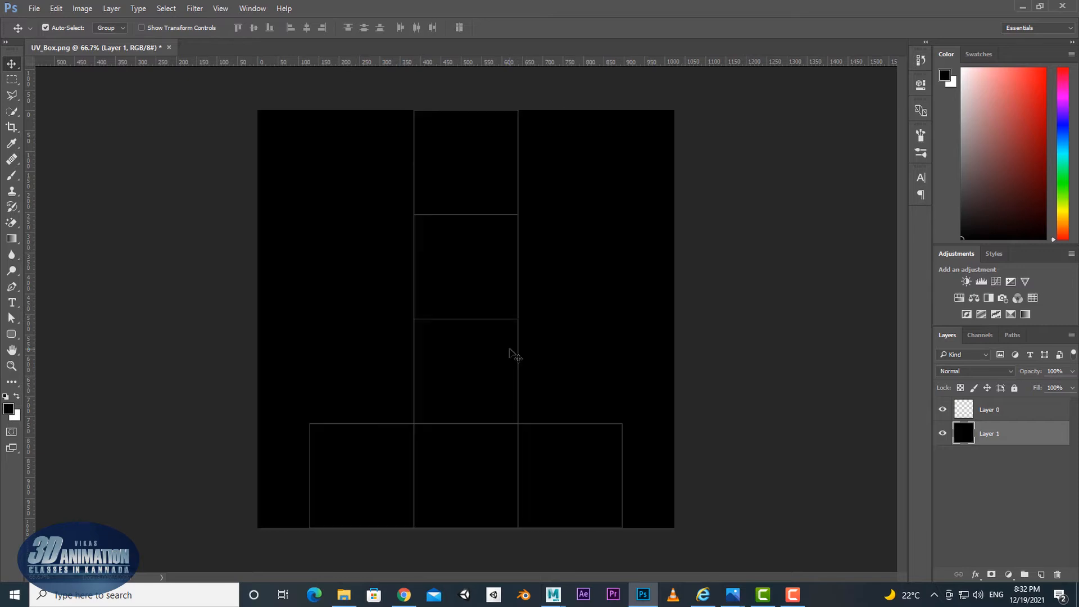
Add a layer above the UV wireframe and fill the second UV square from the top with blue
{"action": "left_click", "coordinate": [1002, 483]}
{"action": "left_click", "coordinate": [1012, 440]}
{"action": "left_click", "coordinate": [998, 410]}
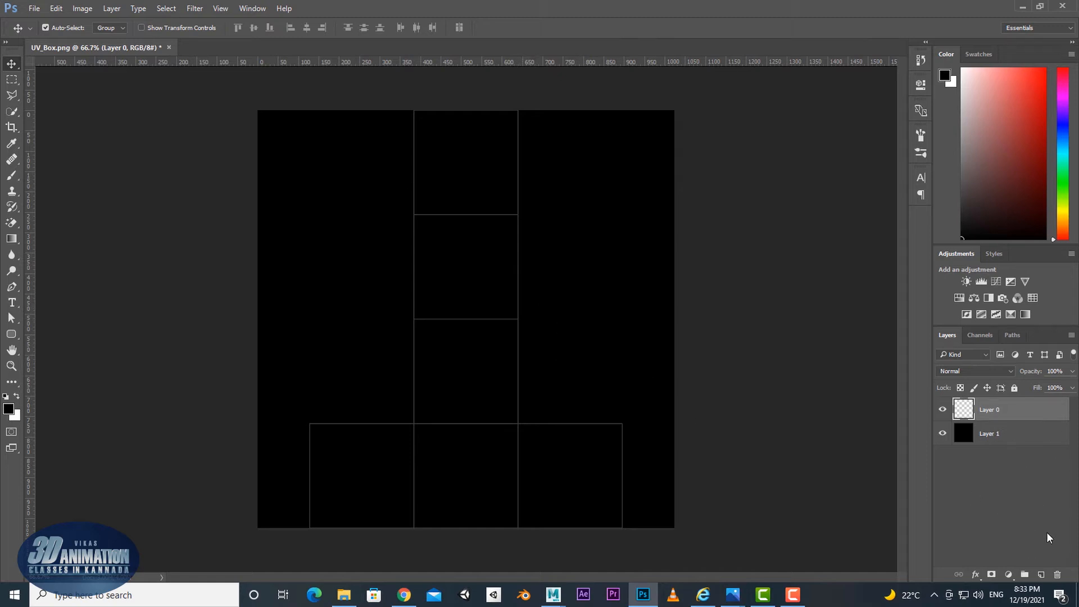
{"action": "left_click", "coordinate": [1041, 575]}
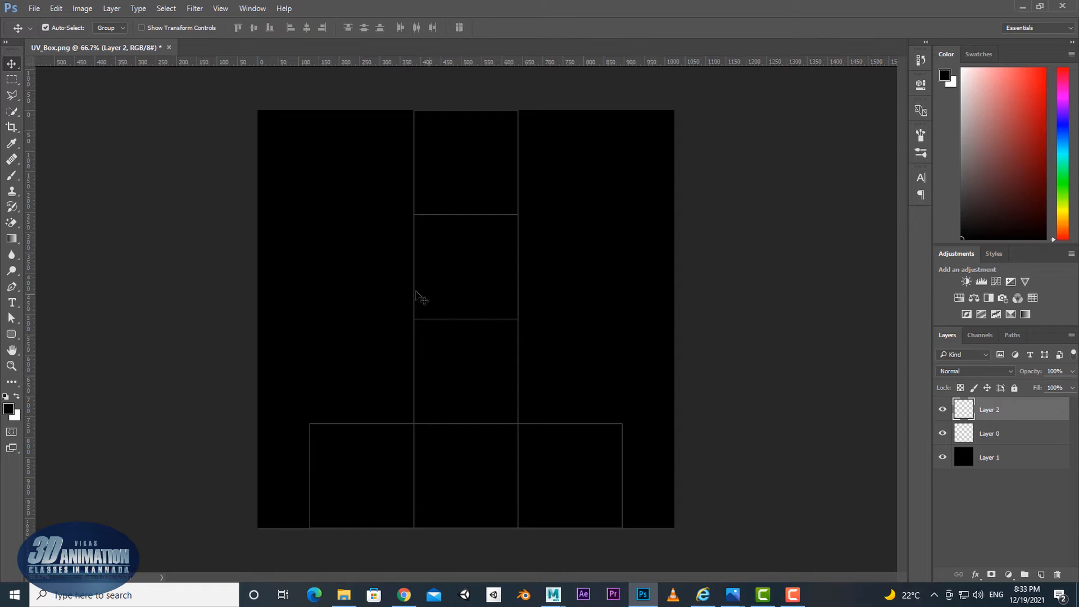
{"action": "left_click", "coordinate": [12, 79]}
{"action": "left_click_drag", "start_coordinate": [414, 214], "coordinate": [518, 319]}
{"action": "left_click", "coordinate": [8, 409]}
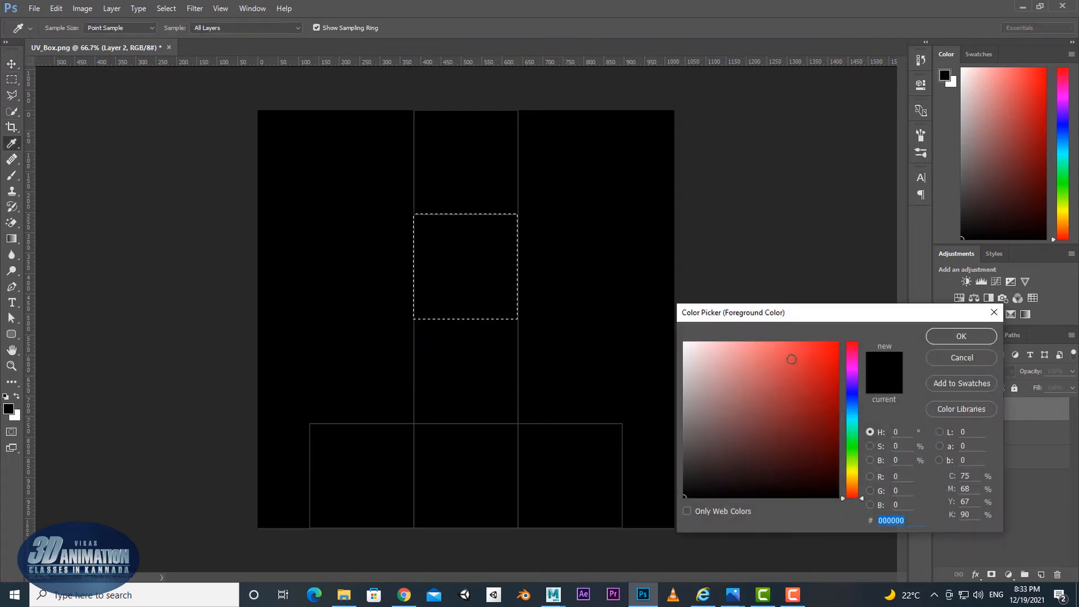
{"action": "left_click", "coordinate": [850, 416]}
{"action": "left_click", "coordinate": [750, 353]}
{"action": "key", "text": "Return"}
{"action": "key", "text": "alt+BackSpace"}
{"action": "key", "text": "ctrl+d"}
Add a petal-flower custom shape about 100 px wide and place it on the blue square
{"action": "right_click", "coordinate": [11, 350]}
{"action": "right_click", "coordinate": [11, 334]}
{"action": "left_click", "coordinate": [54, 388]}
{"action": "left_click", "coordinate": [478, 27]}
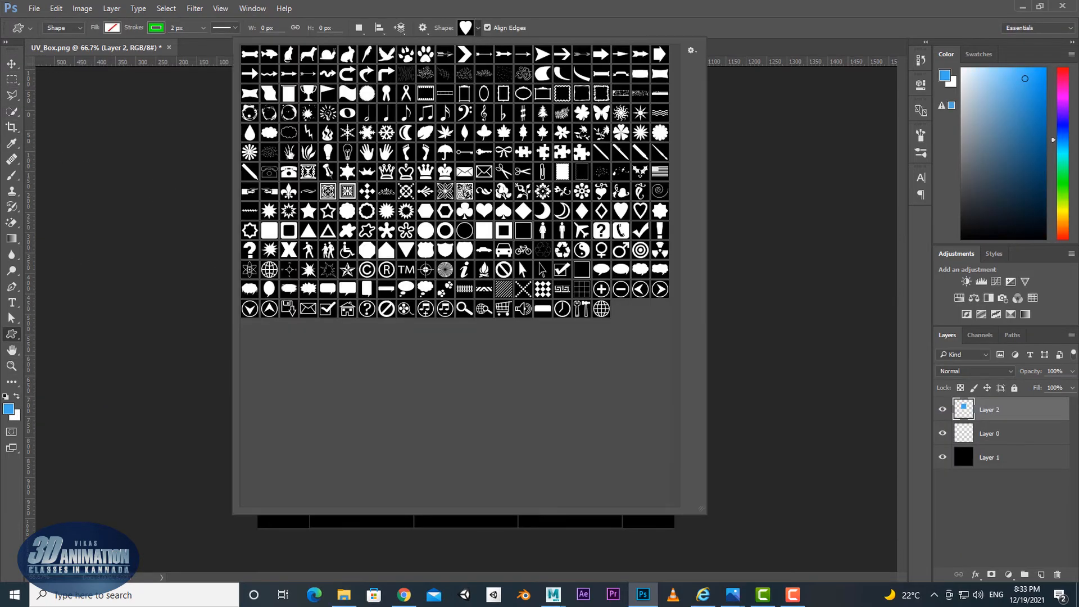
{"action": "left_click", "coordinate": [249, 152]}
{"action": "left_click", "coordinate": [174, 339]}
{"action": "key", "text": "Return"}
{"action": "key", "text": "v"}
{"action": "left_click_drag", "start_coordinate": [202, 371], "coordinate": [474, 279]}
Reduce the flower shape's stroke width and give it a yellow fill
{"action": "left_click", "coordinate": [12, 335]}
{"action": "left_click", "coordinate": [156, 27]}
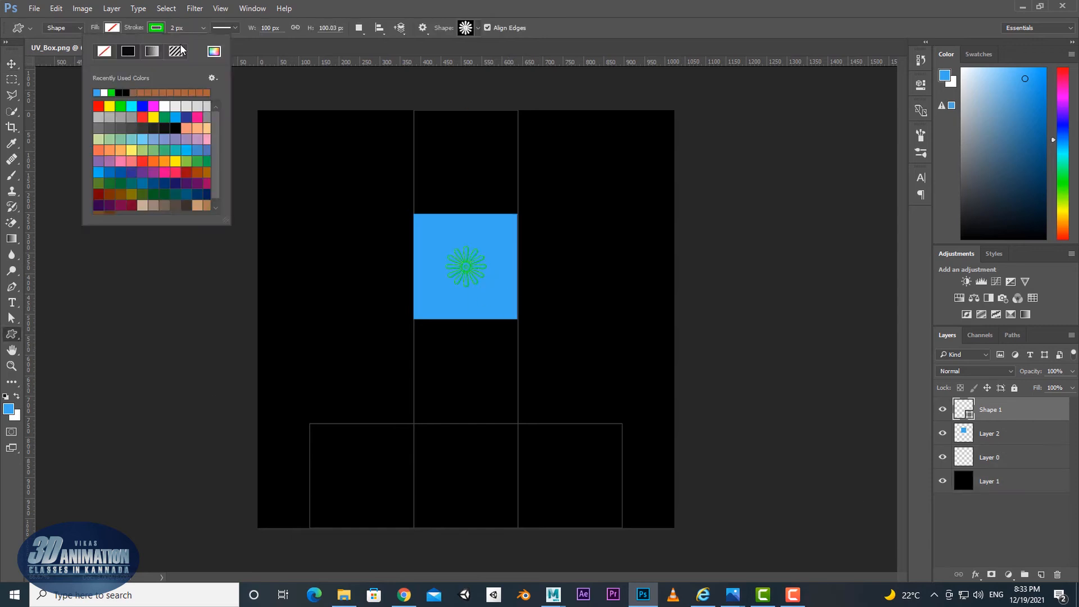
{"action": "left_click", "coordinate": [203, 27]}
{"action": "left_click_drag", "start_coordinate": [210, 43], "coordinate": [197, 43]}
{"action": "left_click", "coordinate": [113, 27]}
{"action": "left_click", "coordinate": [110, 118]}
{"action": "left_click", "coordinate": [684, 402]}
Enlarge the flower shape proportionally and centre it in the topmost UV square
{"action": "key", "text": "ctrl+t"}
{"action": "left_click_drag", "start_coordinate": [486, 287], "coordinate": [500, 301], "text": "alt+shift"}
{"action": "key", "text": "Return"}
{"action": "key", "text": "v"}
{"action": "left_click_drag", "start_coordinate": [466, 268], "coordinate": [465, 165]}
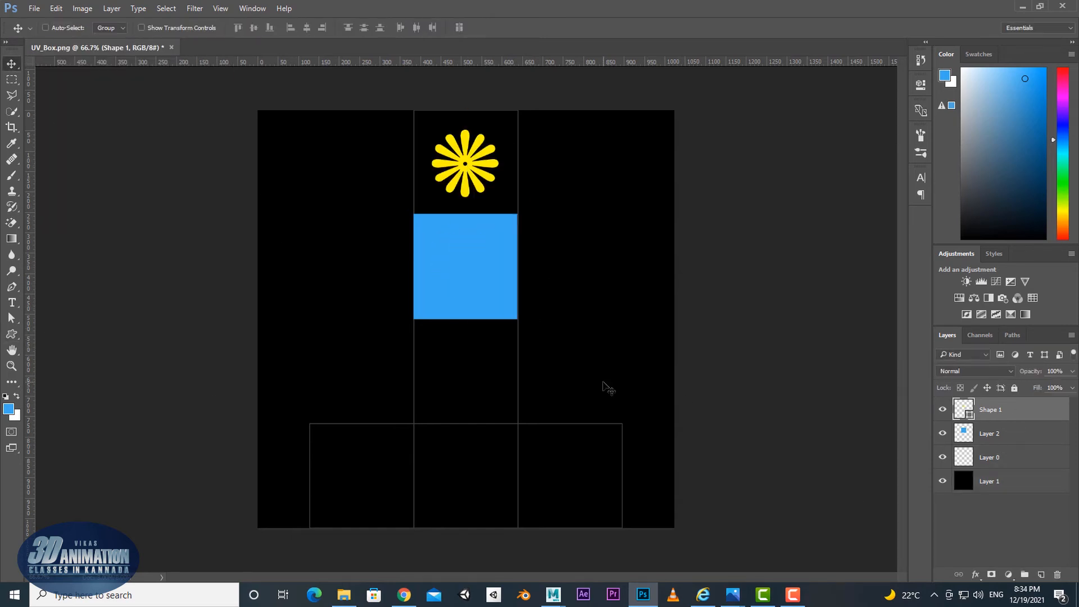
Add a new layer and duplicate the blue square into the UV square directly below it
{"action": "left_click", "coordinate": [1041, 574]}
{"action": "left_click_drag", "start_coordinate": [473, 283], "coordinate": [472, 389], "text": "alt"}
{"action": "key", "text": "Delete"}
Fill the duplicated square with green
{"action": "left_click", "coordinate": [1011, 457]}
{"action": "left_click", "coordinate": [963, 457], "text": "ctrl"}
{"action": "left_click", "coordinate": [9, 409]}
{"action": "left_click", "coordinate": [852, 442]}
{"action": "left_click", "coordinate": [803, 388]}
{"action": "left_click", "coordinate": [961, 336]}
{"action": "key", "text": "alt+BackSpace"}
{"action": "key", "text": "ctrl+d"}
Fill the bottom row of three UV squares with orange on a new layer above the others
{"action": "left_click", "coordinate": [11, 79]}
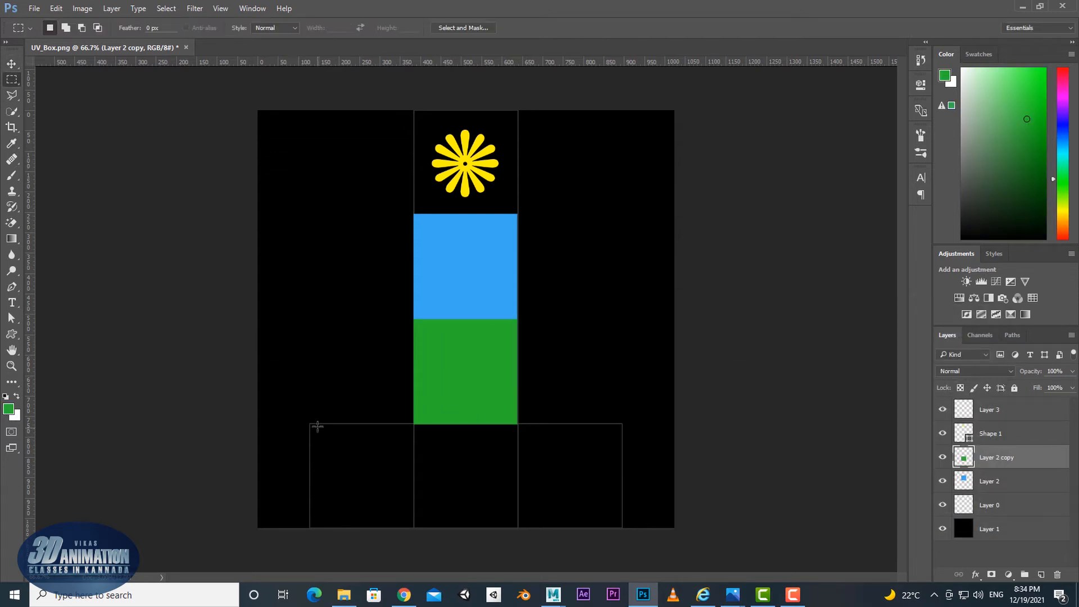
{"action": "left_click_drag", "start_coordinate": [311, 423], "coordinate": [621, 526]}
{"action": "left_click", "coordinate": [989, 409]}
{"action": "left_click", "coordinate": [1041, 574]}
{"action": "left_click", "coordinate": [9, 409]}
{"action": "left_click", "coordinate": [853, 488]}
{"action": "left_click", "coordinate": [814, 348]}
{"action": "left_click", "coordinate": [961, 337]}
{"action": "key", "text": "alt+BackSpace"}
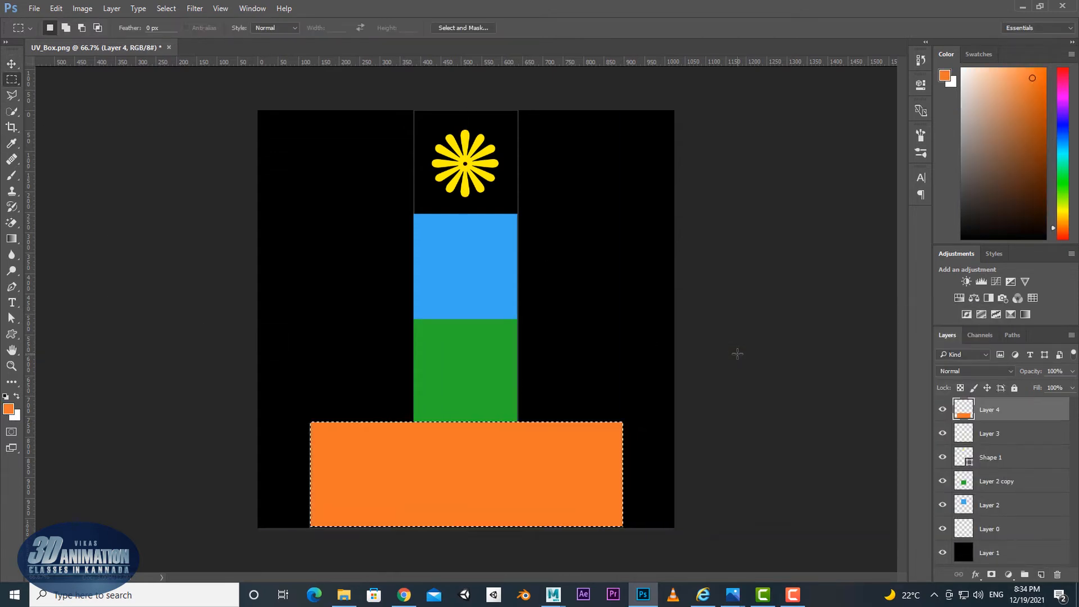
{"action": "key", "text": "ctrl+d"}
Draw a light bulb custom shape about 162 x 285 px beside the UV layout and fill it with red
{"action": "left_click", "coordinate": [11, 334]}
{"action": "left_click", "coordinate": [477, 27]}
{"action": "left_click", "coordinate": [348, 156]}
{"action": "left_click_drag", "start_coordinate": [160, 325], "coordinate": [226, 441]}
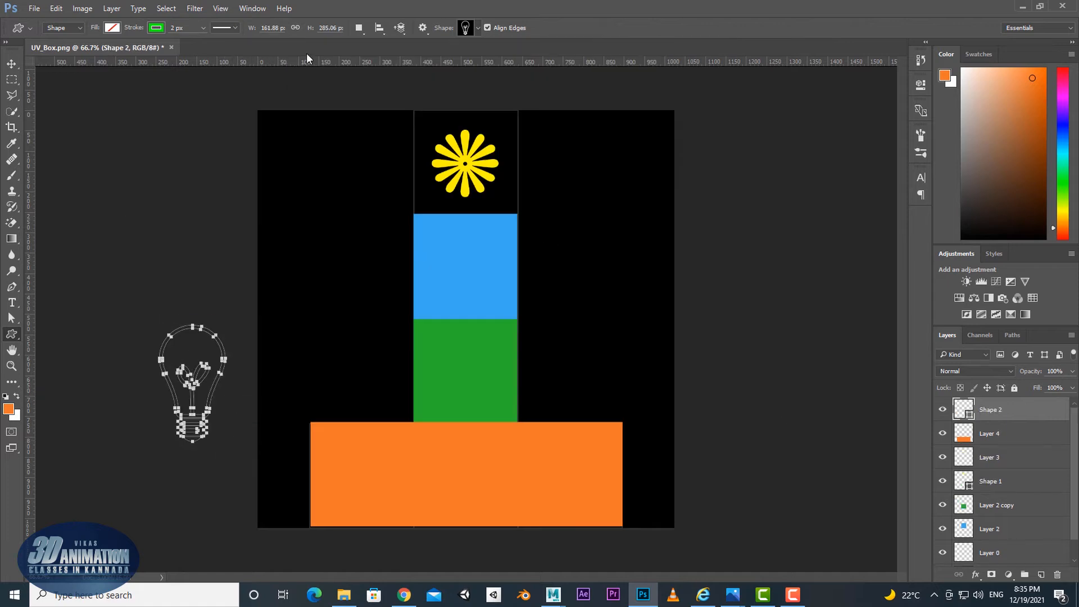
{"action": "left_click", "coordinate": [112, 28]}
{"action": "left_click", "coordinate": [100, 118]}
Scale the light bulb down to about 100 px wide and centre it on the green square
{"action": "left_click", "coordinate": [12, 64]}
{"action": "left_click_drag", "start_coordinate": [223, 392], "coordinate": [500, 375]}
{"action": "key", "text": "ctrl+t"}
{"action": "left_click_drag", "start_coordinate": [500, 308], "coordinate": [487, 330], "text": "alt+shift"}
{"action": "key", "text": "Return"}
{"action": "mouse_move", "coordinate": [479, 378]}
{"action": "left_mouse_down"}
{"action": "mouse_move", "coordinate": [477, 279]}
{"action": "mouse_move", "coordinate": [475, 386]}
{"action": "left_mouse_up"}
Draw an airplane custom shape beside the UV layout and give it a black fill
{"action": "left_click", "coordinate": [12, 334]}
{"action": "left_click", "coordinate": [66, 396]}
{"action": "left_click", "coordinate": [478, 27]}
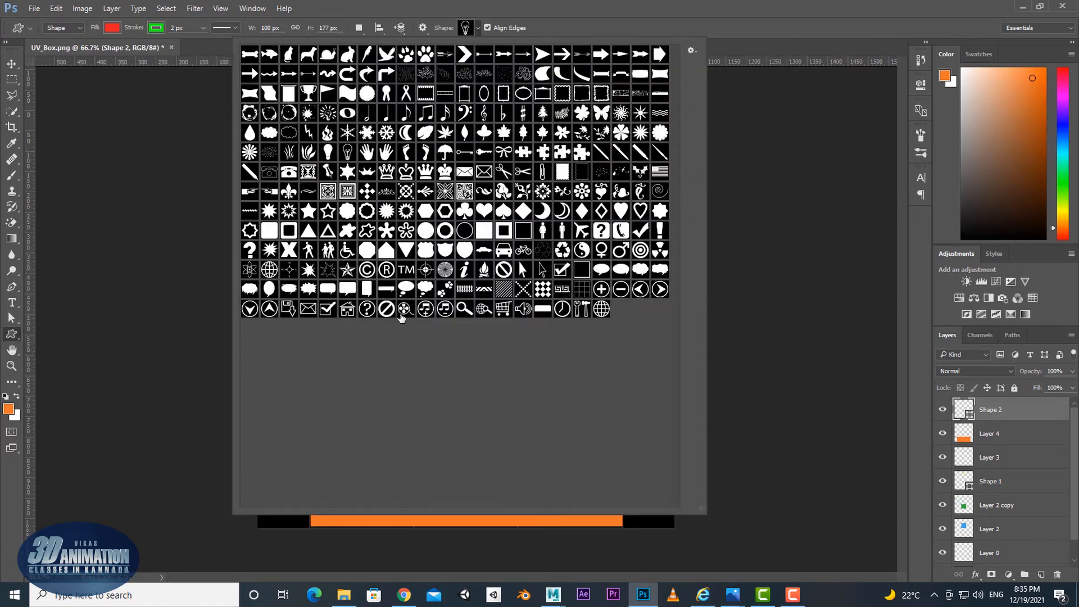
{"action": "left_click", "coordinate": [367, 98]}
{"action": "left_click_drag", "start_coordinate": [134, 293], "coordinate": [254, 419]}
{"action": "left_click", "coordinate": [113, 28]}
Scale the airplane down proportionally and place it on the blue square
{"action": "left_click", "coordinate": [12, 63]}
{"action": "left_click_drag", "start_coordinate": [194, 349], "coordinate": [407, 455]}
{"action": "key", "text": "ctrl+t"}
{"action": "left_click_drag", "start_coordinate": [465, 527], "coordinate": [420, 477], "text": "shift"}
{"action": "left_click_drag", "start_coordinate": [374, 430], "coordinate": [467, 168]}
{"action": "key", "text": "Return"}
{"action": "key", "text": "ctrl+z"}
Duplicate the blue square onto the top UV square behind the yellow sunburst and load the copy's outline as a selection
{"action": "left_click", "coordinate": [45, 28]}
{"action": "left_click_drag", "start_coordinate": [472, 311], "coordinate": [473, 207], "text": "alt"}
{"action": "left_click", "coordinate": [964, 554], "text": "ctrl"}
Fill the copied top square with a pale cream colour and move its layer below Layer 0
{"action": "left_click", "coordinate": [16, 416]}
{"action": "left_click", "coordinate": [698, 359]}
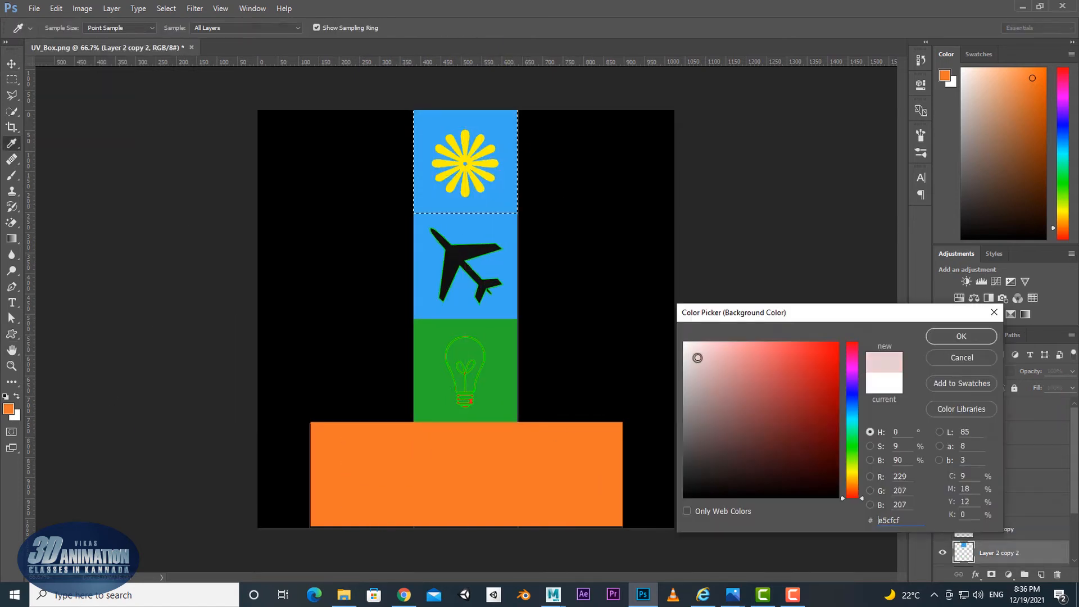
{"action": "left_click", "coordinate": [961, 336]}
{"action": "left_click", "coordinate": [9, 409]}
{"action": "left_click", "coordinate": [695, 349]}
{"action": "left_click", "coordinate": [961, 336]}
{"action": "key", "text": "alt+BackSpace"}
{"action": "left_click_drag", "start_coordinate": [1003, 485], "coordinate": [1002, 542]}
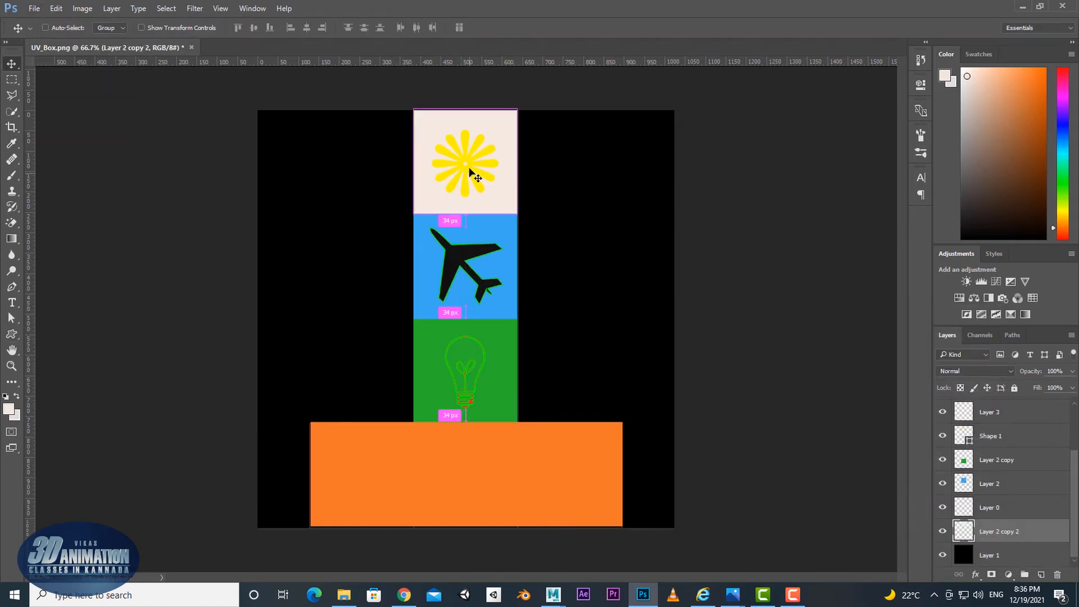
Make the yellow sunburst's shape layer active, set the foreground colour to purple and clear the selection
{"action": "left_click", "coordinate": [470, 172], "text": "ctrl"}
{"action": "left_click", "coordinate": [963, 435], "text": "ctrl"}
{"action": "left_click", "coordinate": [8, 410]}
{"action": "left_click", "coordinate": [852, 373]}
{"action": "left_click", "coordinate": [819, 347]}
{"action": "left_click", "coordinate": [961, 336]}
{"action": "key", "text": "ctrl+d"}
Change the sunburst shape's fill to red
{"action": "left_click", "coordinate": [12, 335]}
{"action": "left_click", "coordinate": [112, 27]}
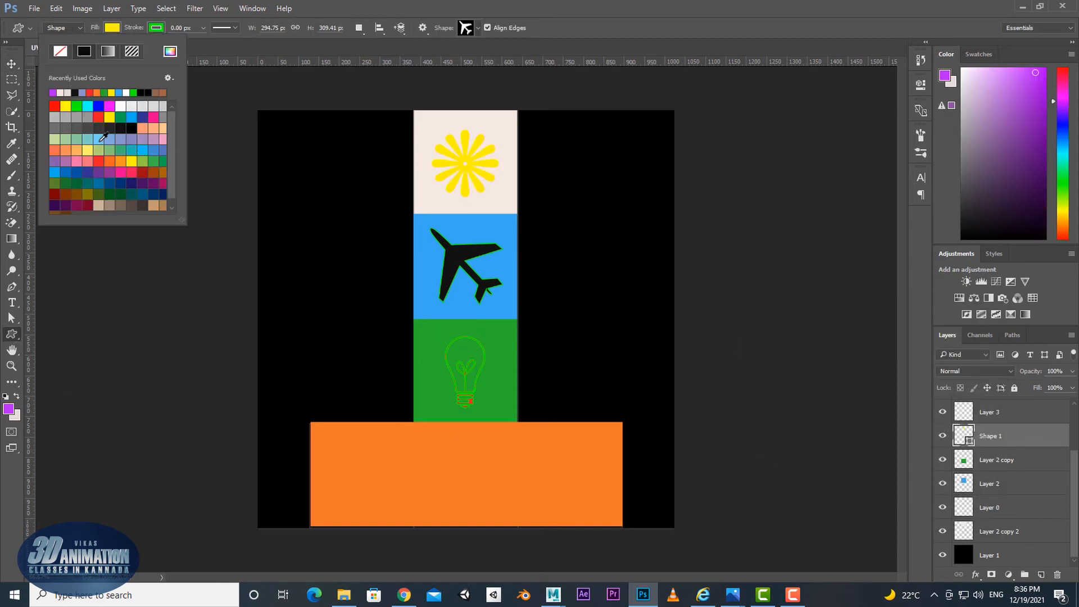
{"action": "left_click", "coordinate": [99, 139]}
{"action": "left_click", "coordinate": [67, 139]}
{"action": "left_click", "coordinate": [99, 117]}
{"action": "left_click", "coordinate": [12, 64]}
{"action": "left_click", "coordinate": [725, 348]}
Restore the default foreground and background colours and fill the black background Layer 1 with white
{"action": "scroll", "coordinate": [669, 364], "scroll_direction": "down", "scroll_amount": 1, "text": "alt"}
{"action": "left_click", "coordinate": [943, 556]}
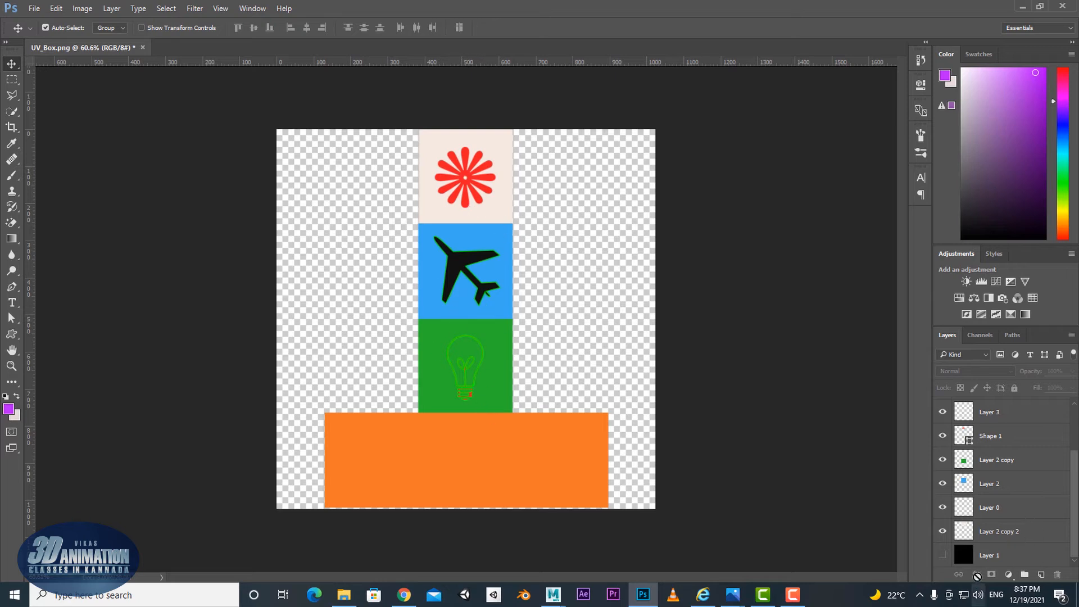
{"action": "left_click", "coordinate": [1028, 560]}
{"action": "left_click", "coordinate": [942, 555]}
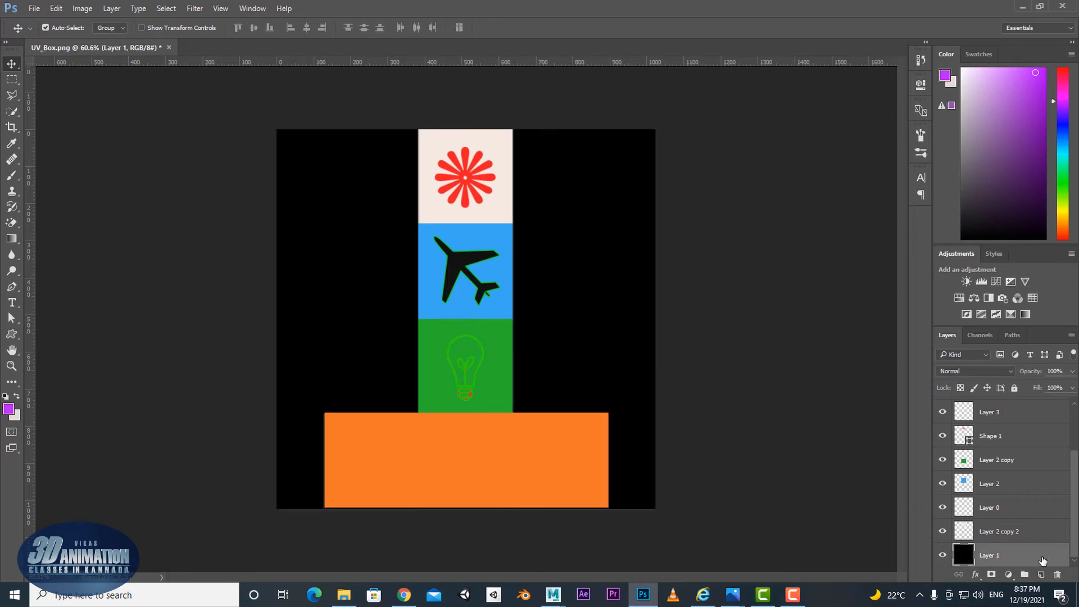
{"action": "key", "text": "d"}
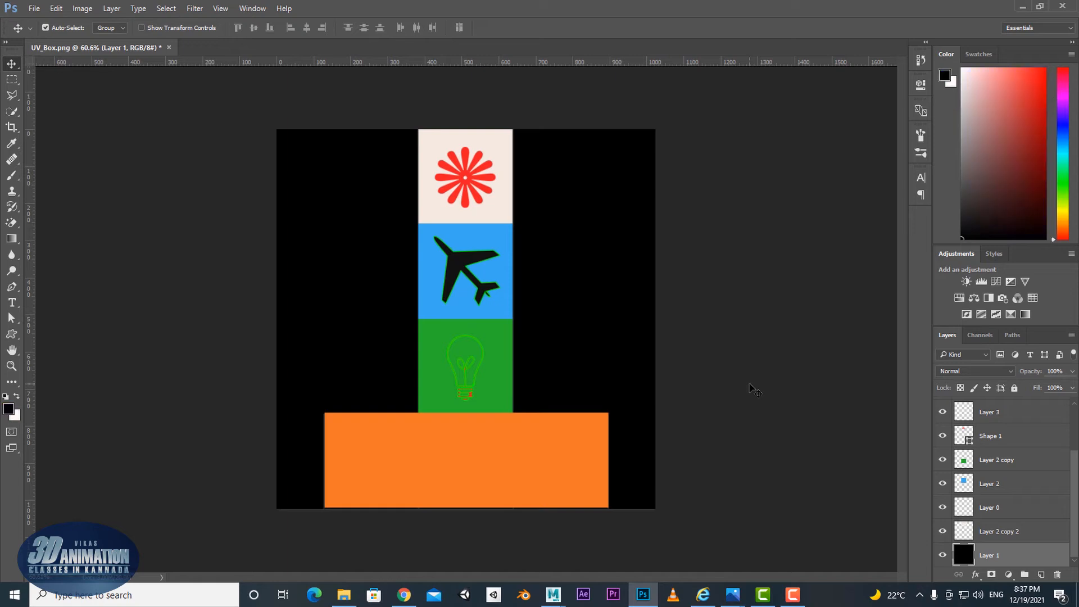
{"action": "key", "text": "ctrl+BackSpace"}
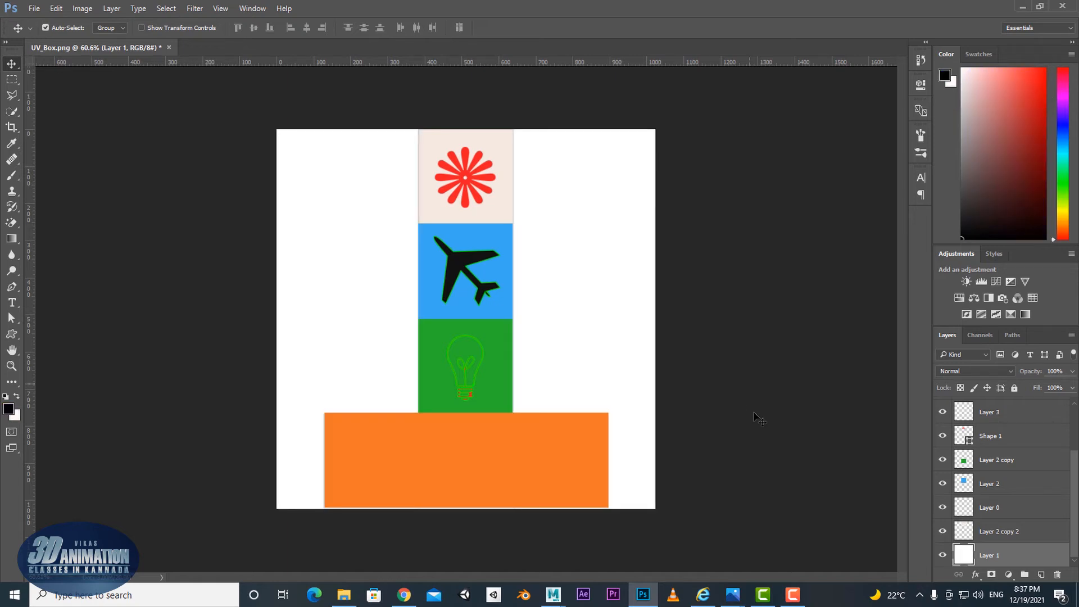
Save the painted layout as a JPEG named Texture in New Folder, accepting the JPEG options
{"action": "key", "text": "ctrl+shift+s"}
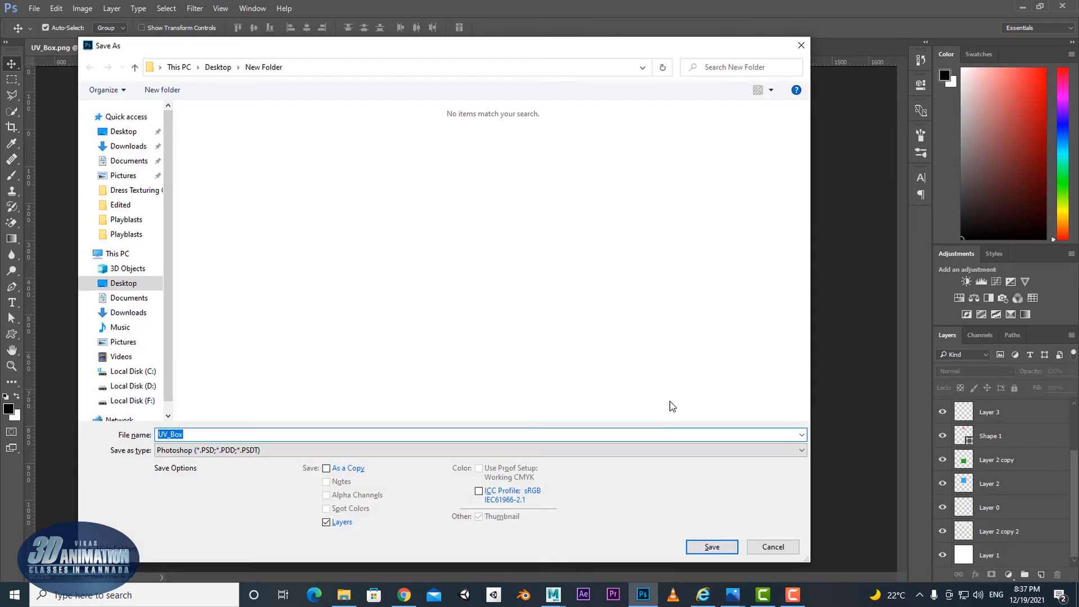
{"action": "left_click", "coordinate": [226, 453]}
{"action": "left_click", "coordinate": [230, 331]}
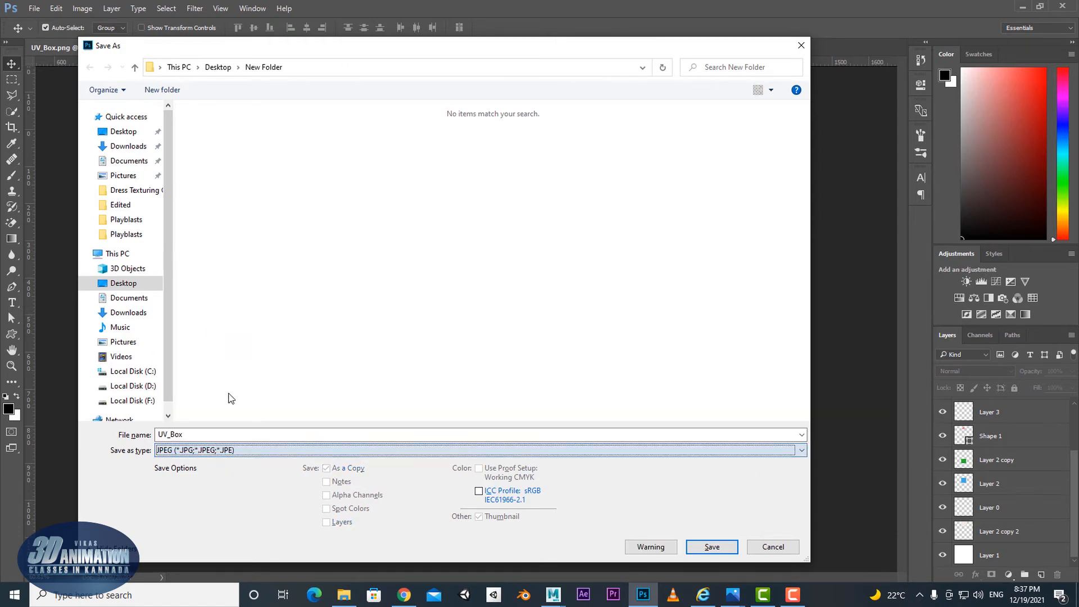
{"action": "left_click", "coordinate": [227, 438]}
{"action": "left_click", "coordinate": [226, 435]}
{"action": "key", "text": "BackSpace"}
{"action": "key", "text": "BackSpace"}
{"action": "key", "text": "BackSpace"}
{"action": "key", "text": "BackSpace"}
{"action": "key", "text": "BackSpace"}
{"action": "key", "text": "BackSpace"}
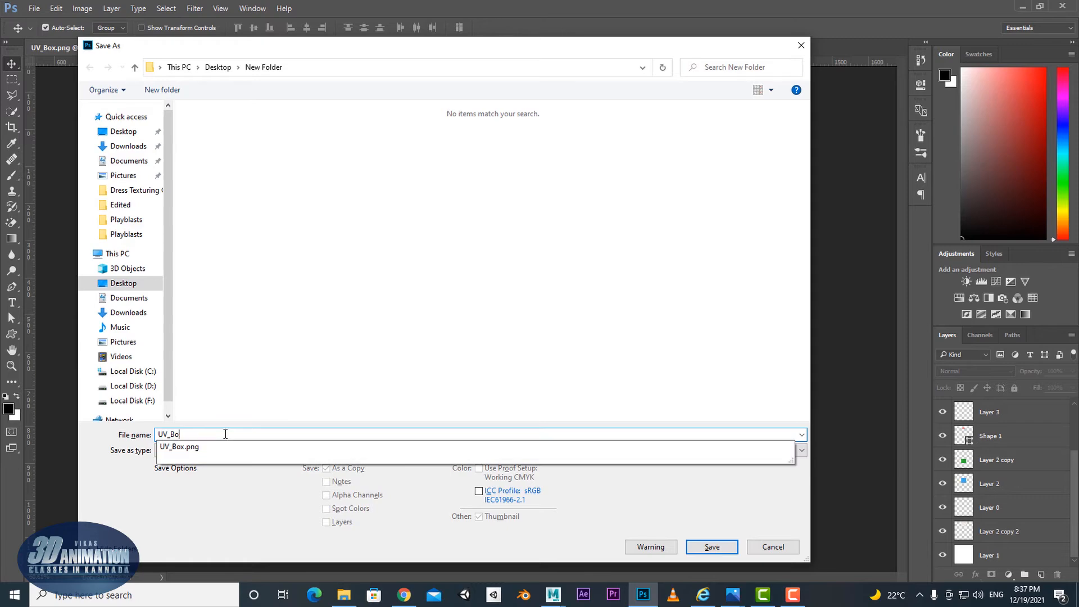
{"action": "type", "text": "Texture"}
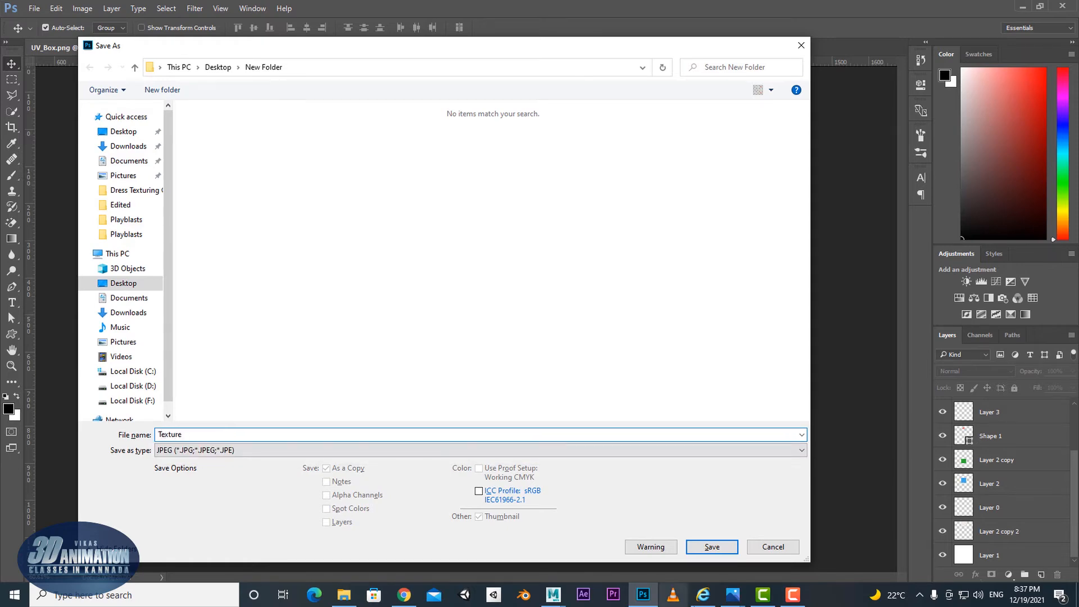
{"action": "left_click", "coordinate": [712, 546]}
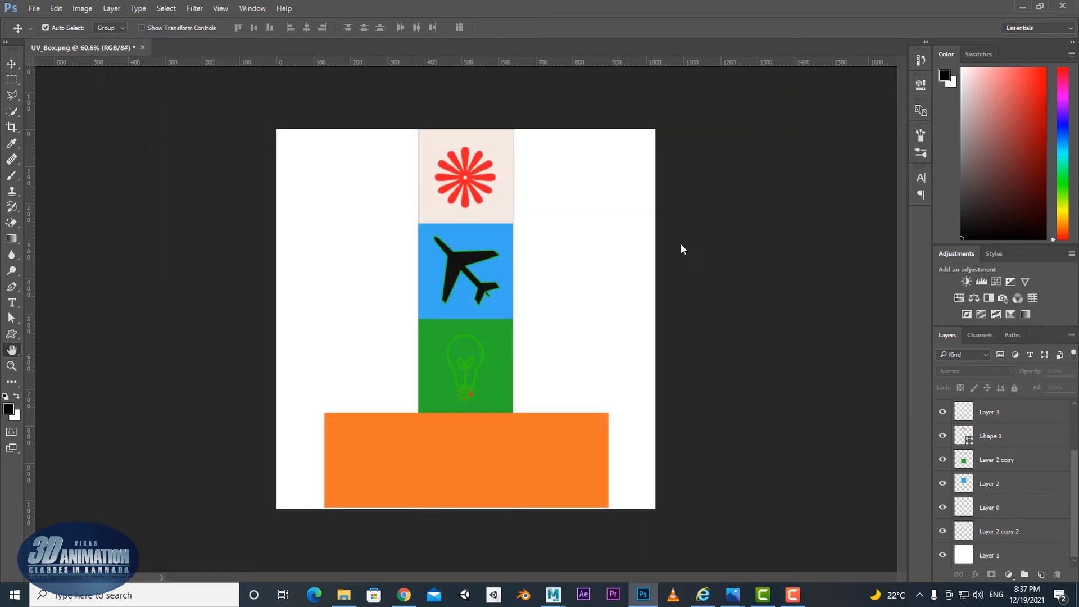
{"action": "left_click", "coordinate": [653, 176]}
Switch to Maya and minimise the UV Editor and UV Toolkit windows to clear the view of the box
{"action": "mouse_move", "coordinate": [553, 594]}
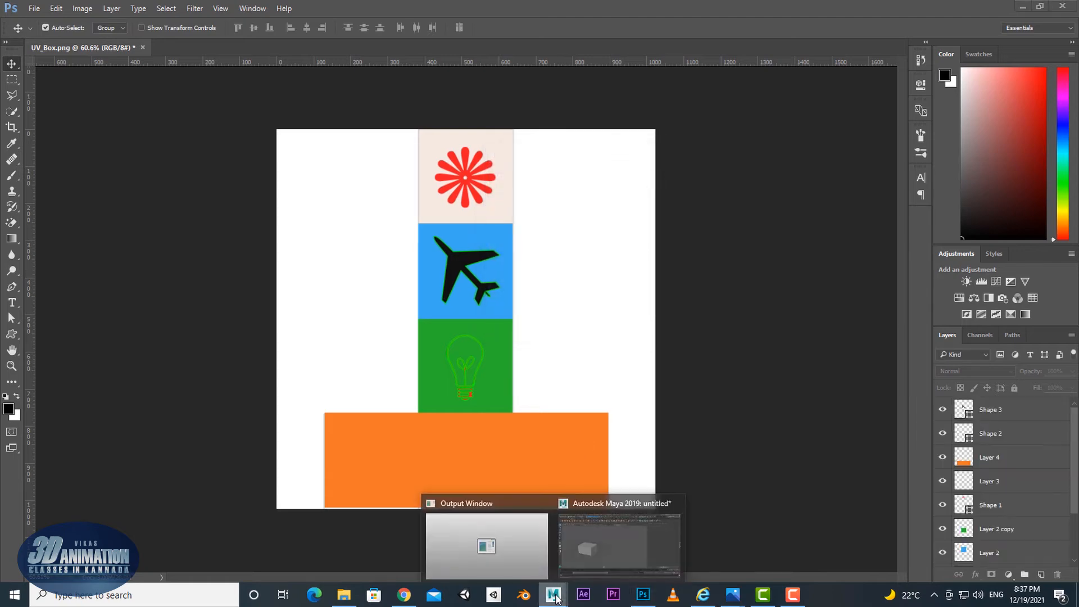
{"action": "left_click", "coordinate": [595, 549]}
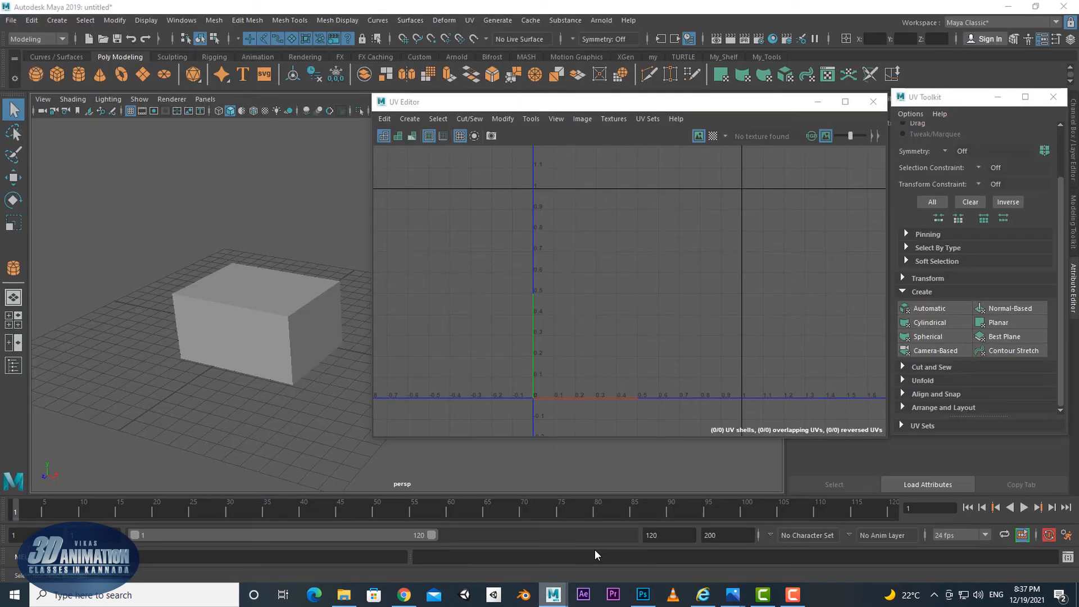
{"action": "left_click", "coordinate": [818, 101]}
{"action": "left_click", "coordinate": [998, 96]}
{"action": "scroll", "coordinate": [483, 332], "scroll_direction": "up", "scroll_amount": 4}
{"action": "middle_click_drag", "start_coordinate": [405, 333], "coordinate": [556, 363], "text": "alt"}
{"action": "left_click_drag", "start_coordinate": [556, 363], "coordinate": [551, 382], "text": "alt"}
{"action": "left_click", "coordinate": [454, 382]}
{"action": "middle_click_drag", "start_coordinate": [502, 384], "coordinate": [513, 323], "text": "alt"}
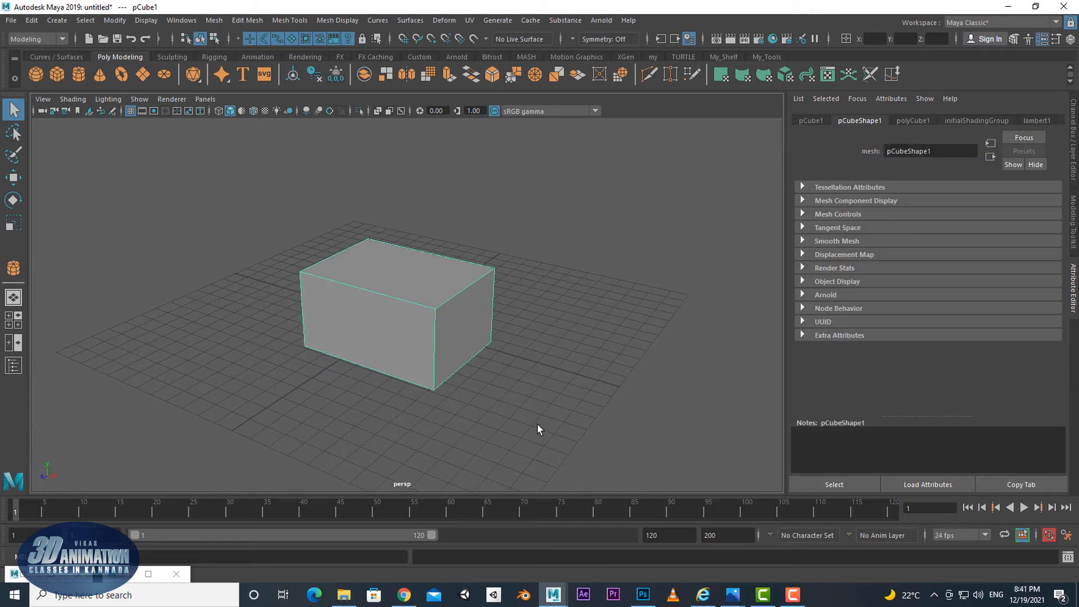
{"action": "right_click_drag", "start_coordinate": [538, 423], "coordinate": [528, 436], "text": "alt"}
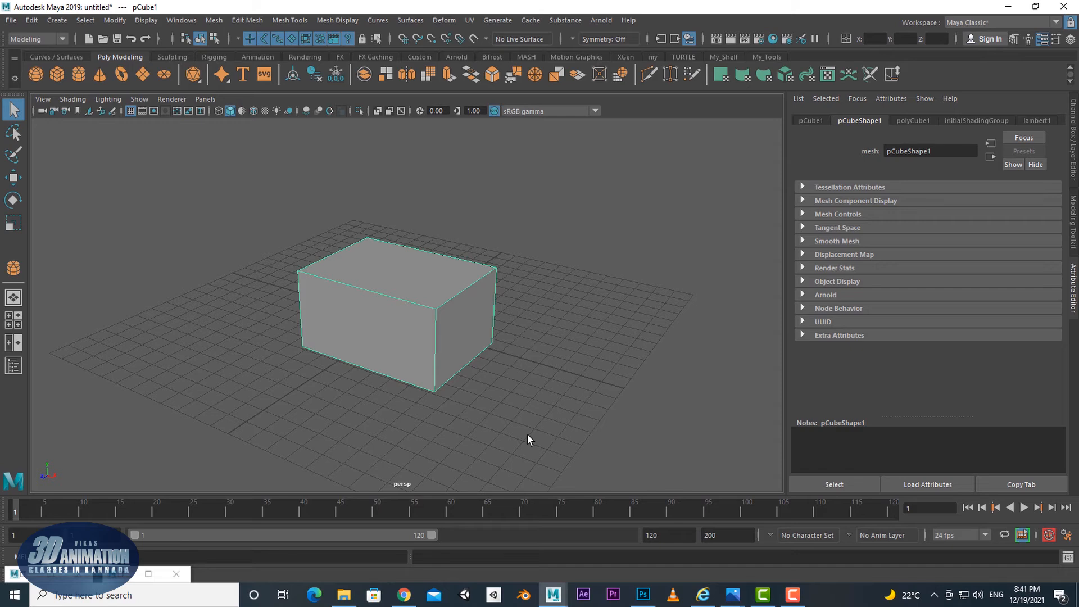
{"action": "scroll", "coordinate": [534, 436], "scroll_direction": "down", "scroll_amount": 5}
{"action": "scroll", "coordinate": [532, 444], "scroll_direction": "up", "scroll_amount": 5}
{"action": "left_click_drag", "start_coordinate": [532, 444], "coordinate": [500, 395], "text": "alt"}
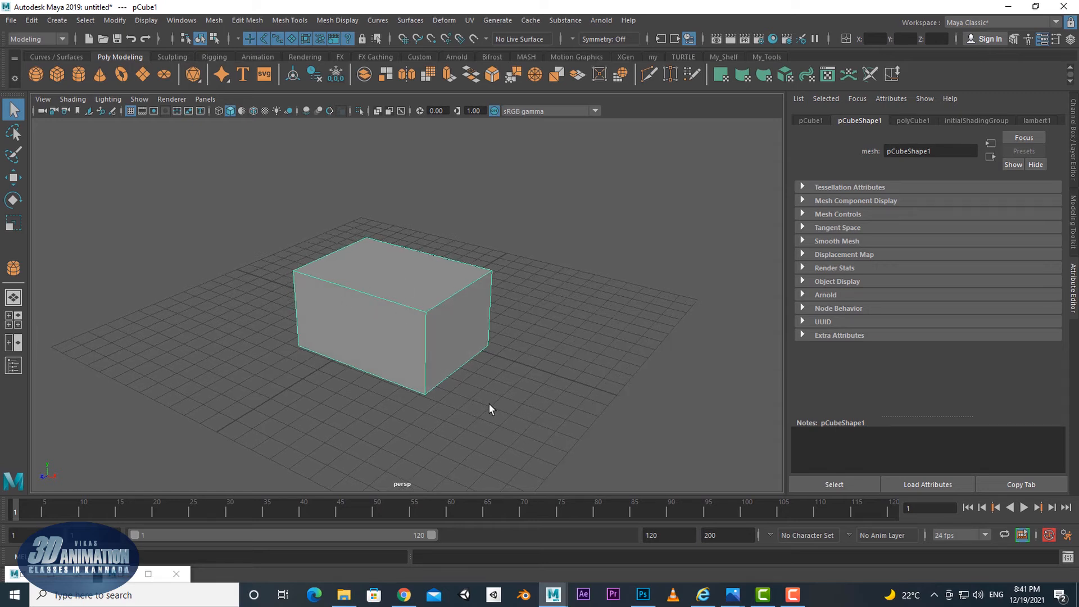
{"action": "left_click", "coordinate": [480, 373]}
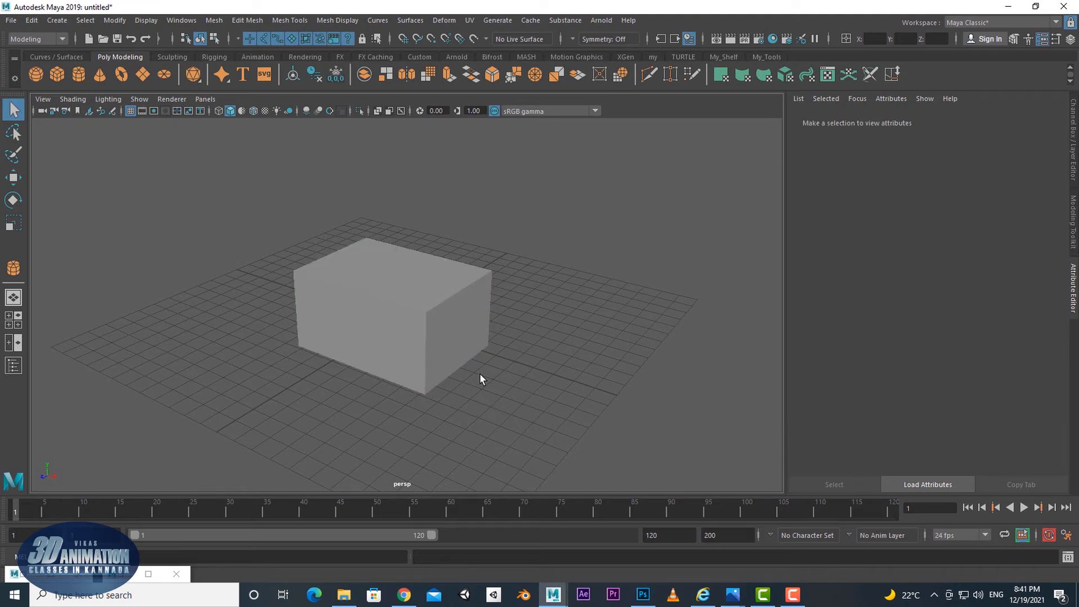
Select the box and examine the attributes of its default lambert1 material
{"action": "left_click", "coordinate": [413, 277]}
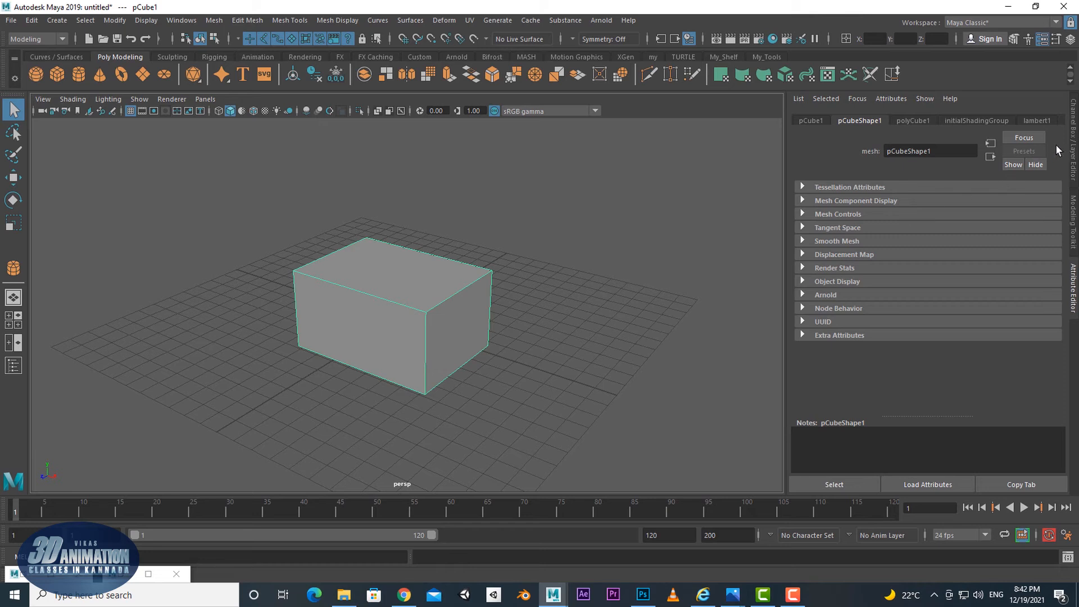
{"action": "left_click", "coordinate": [1037, 120]}
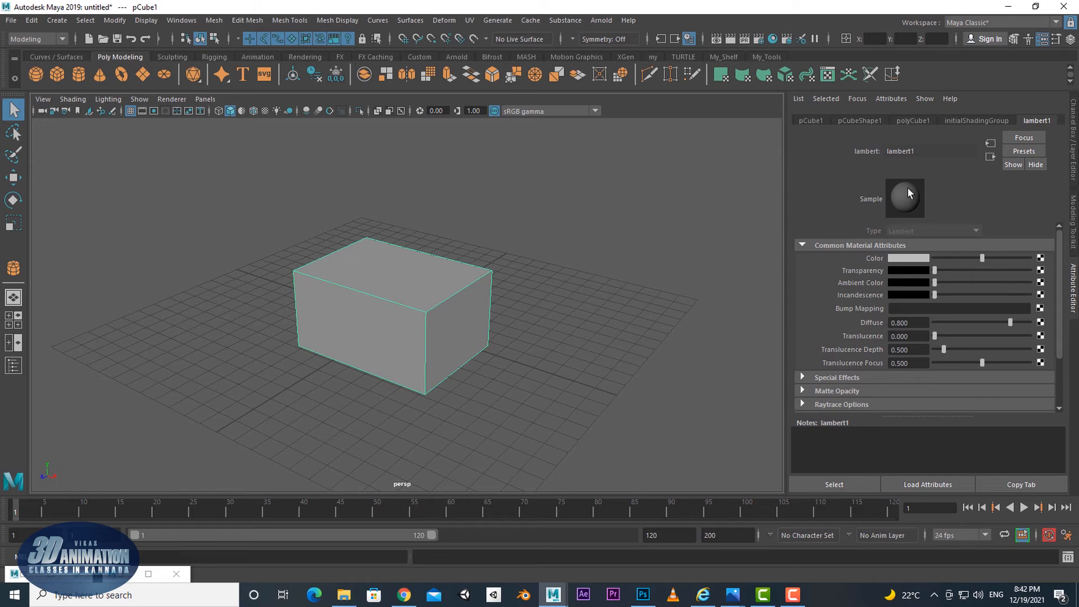
{"action": "scroll", "coordinate": [993, 342], "scroll_direction": "down", "scroll_amount": 3}
{"action": "scroll", "coordinate": [992, 350], "scroll_direction": "up", "scroll_amount": 3}
Assign a new Blinn material to the box
{"action": "left_click", "coordinate": [524, 274]}
{"action": "left_click", "coordinate": [434, 312]}
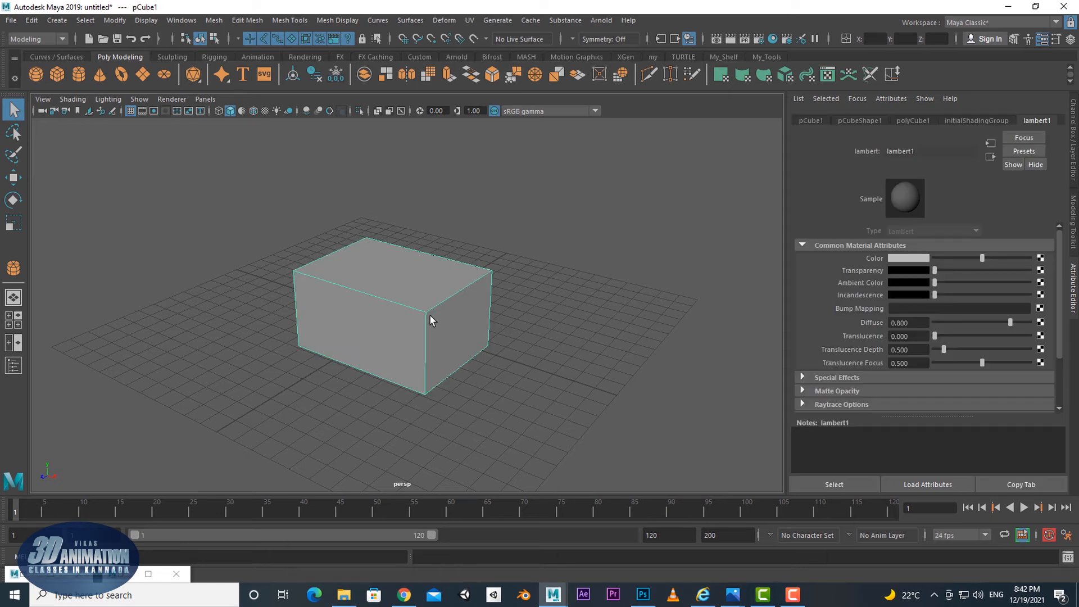
{"action": "right_click", "coordinate": [507, 242]}
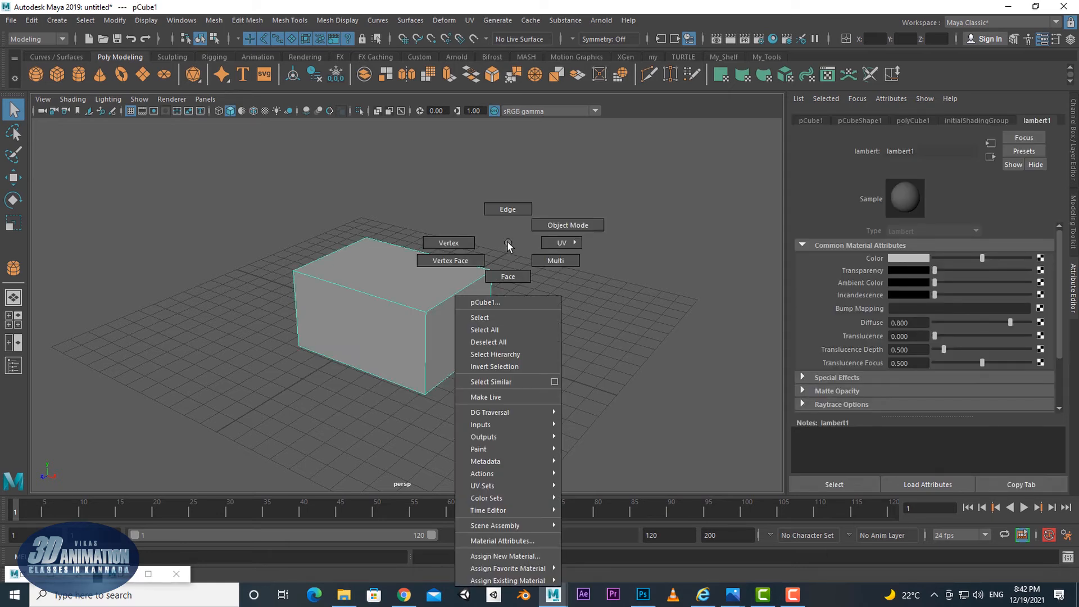
{"action": "left_click", "coordinate": [490, 556]}
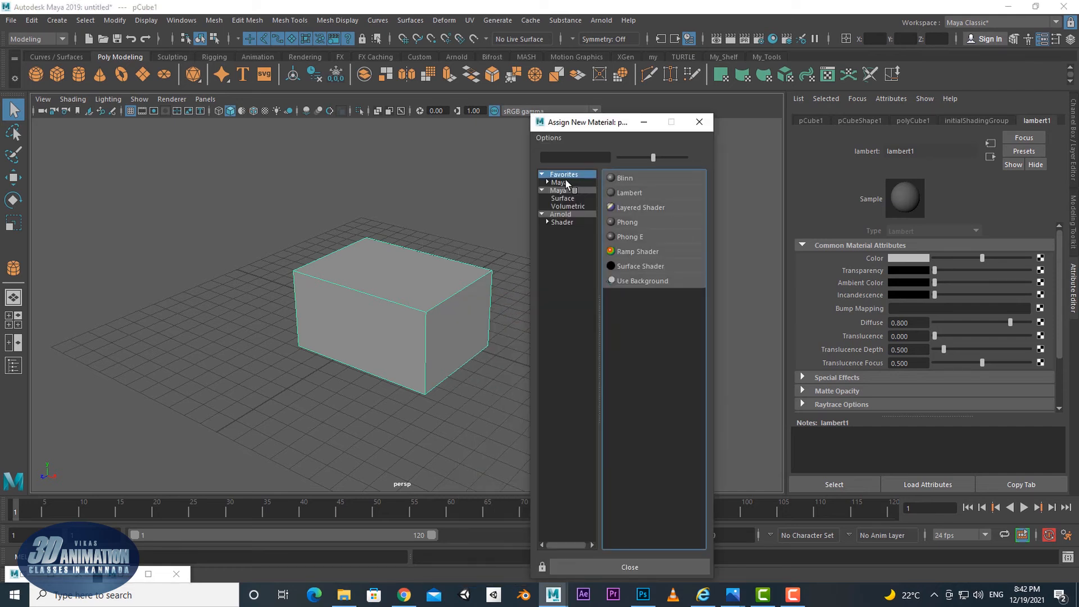
{"action": "left_click_drag", "start_coordinate": [600, 124], "coordinate": [600, 131]}
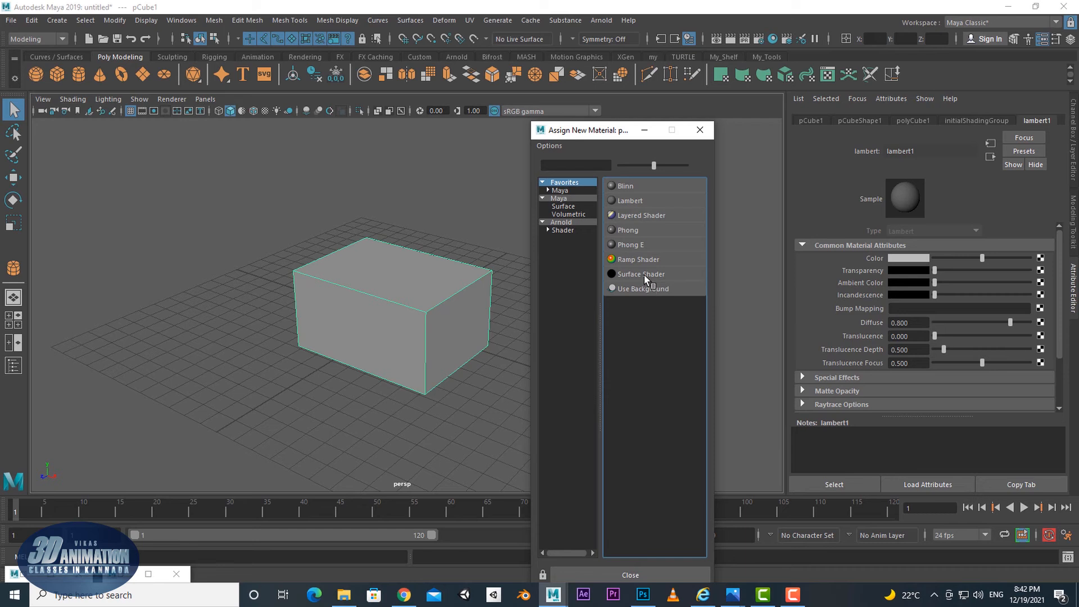
{"action": "left_click", "coordinate": [558, 224]}
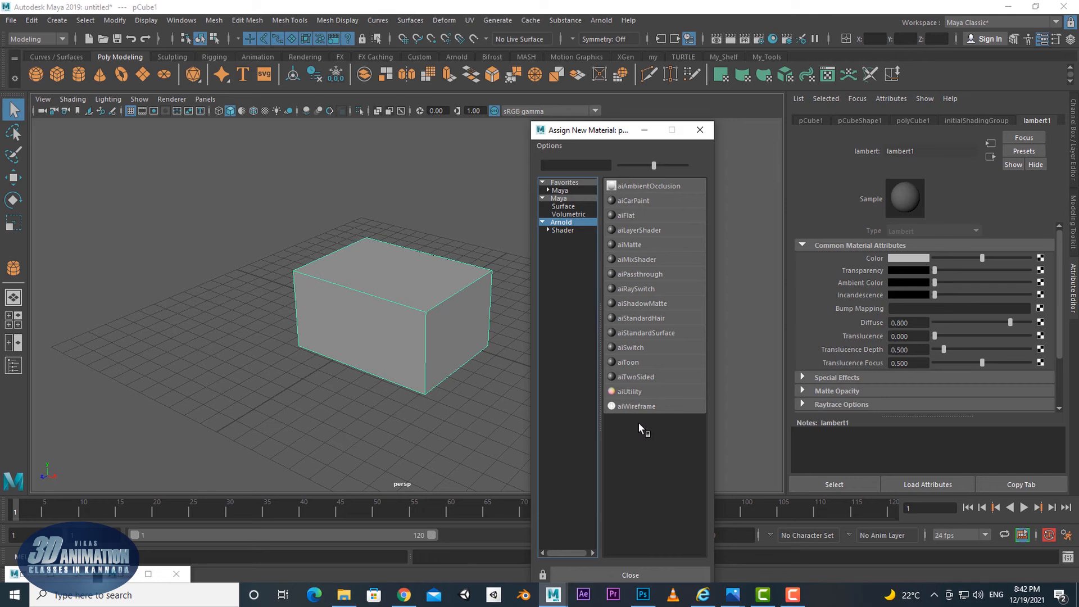
{"action": "left_click", "coordinate": [558, 198]}
{"action": "left_click", "coordinate": [560, 191]}
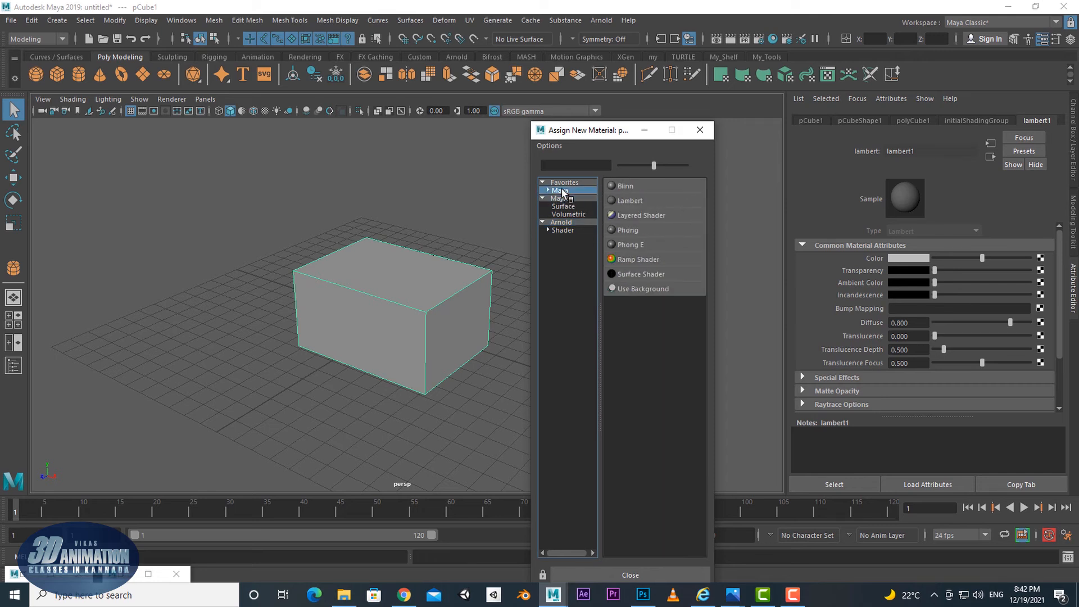
{"action": "left_click", "coordinate": [626, 188]}
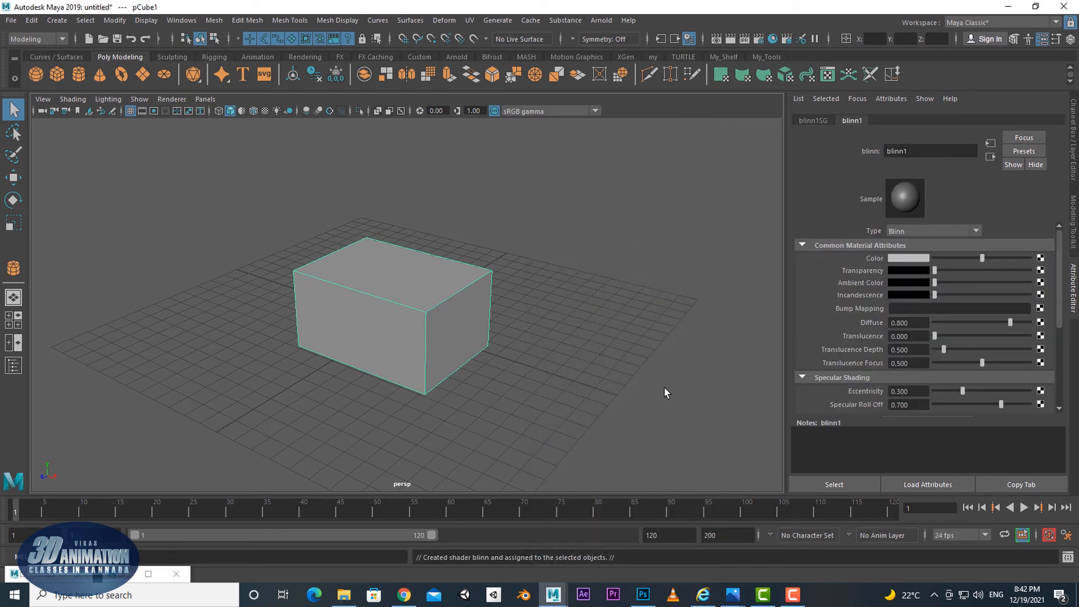
Rename the new Blinn material as Shining_Box
{"action": "left_click_drag", "start_coordinate": [914, 151], "coordinate": [888, 151]}
{"action": "type", "text": "Shining_Box"}
{"action": "key", "text": "Return"}
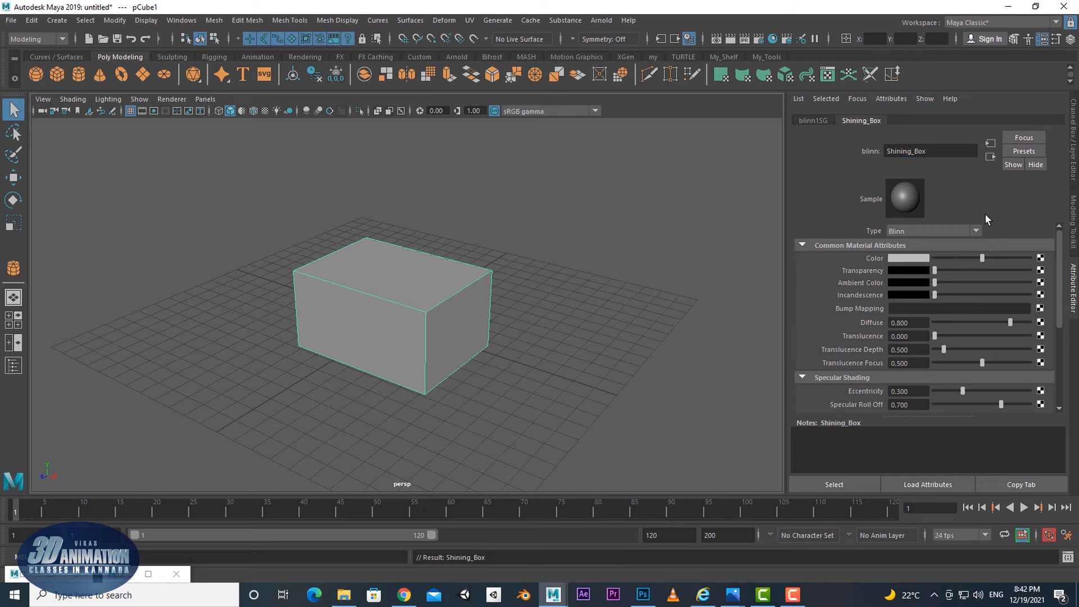
{"action": "middle_click_drag", "start_coordinate": [654, 322], "coordinate": [653, 330], "text": "alt"}
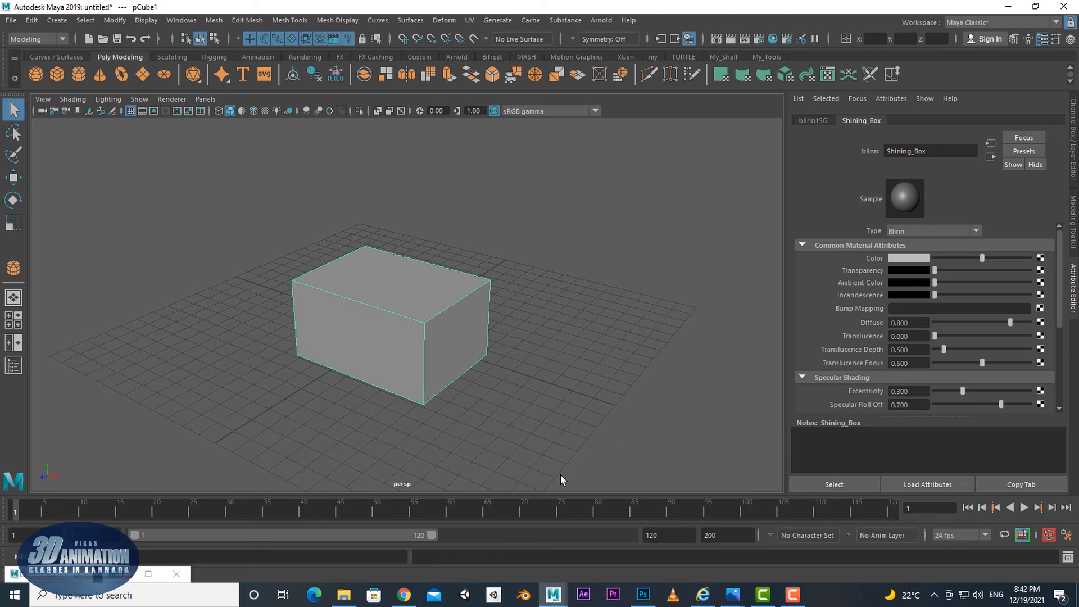
Open the box's Shining_Box material attributes and lighten its colour to near white
{"action": "left_click", "coordinate": [470, 317]}
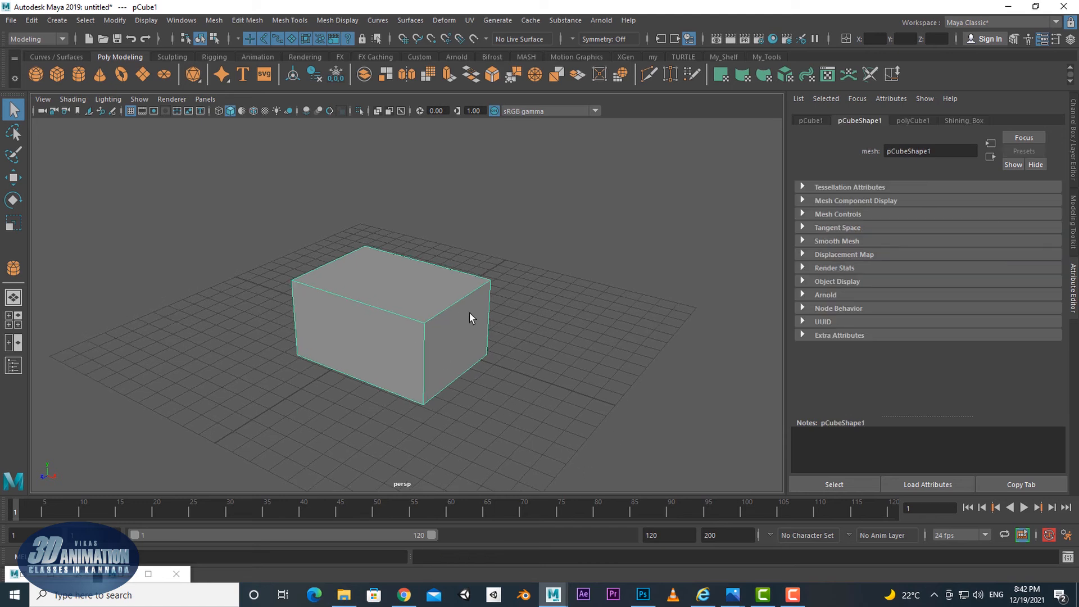
{"action": "left_click", "coordinate": [963, 119]}
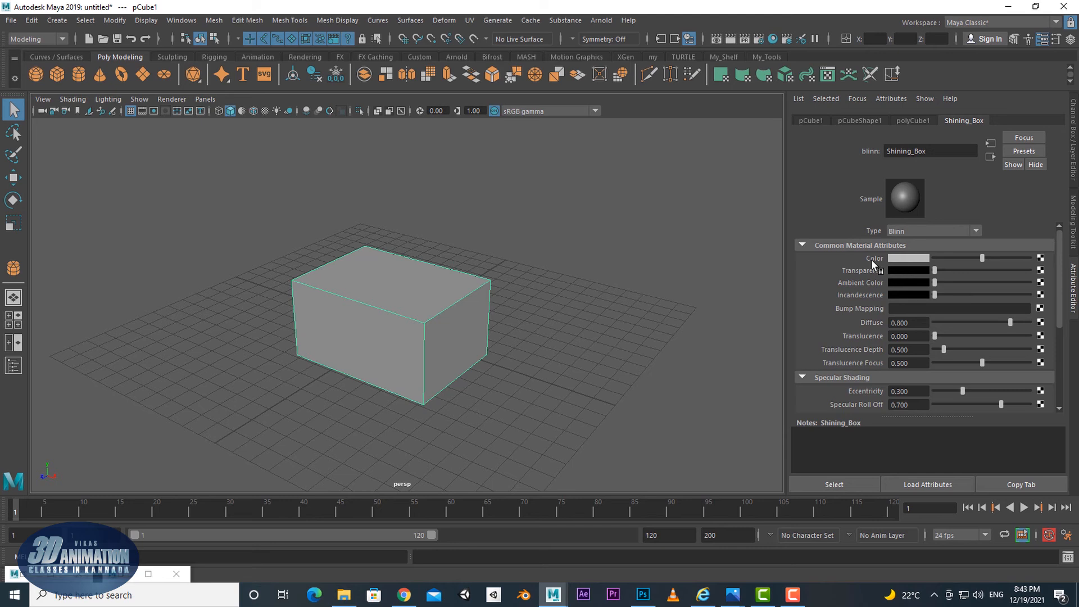
{"action": "left_click", "coordinate": [1010, 259]}
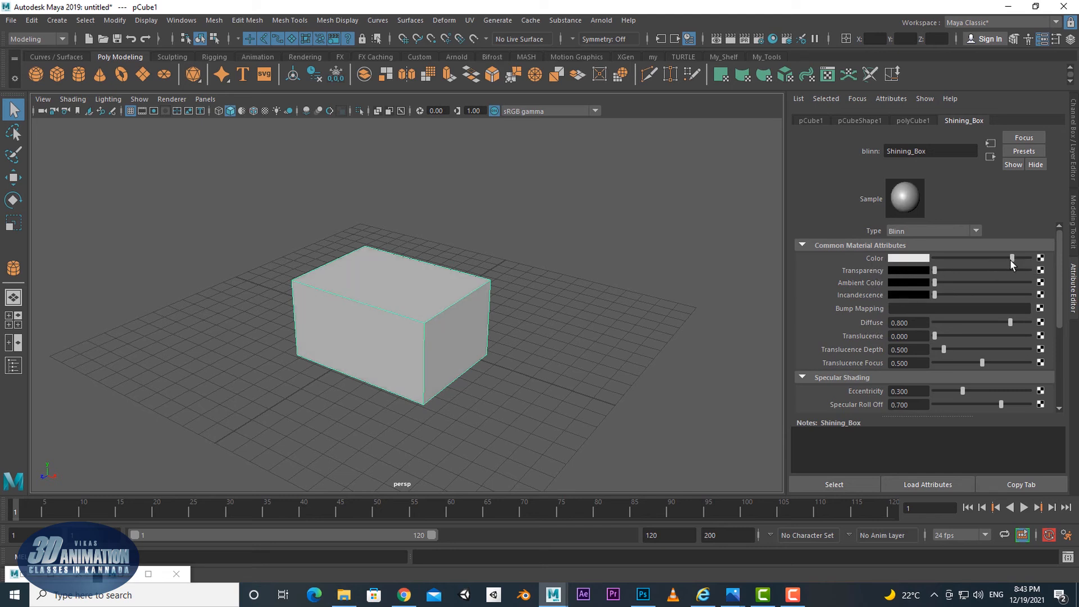
Try blue tints, then set the Shining_Box colour to pink with hue 346.15, saturation 0.923 and value 1.000
{"action": "left_click", "coordinate": [922, 259]}
{"action": "left_click", "coordinate": [907, 350]}
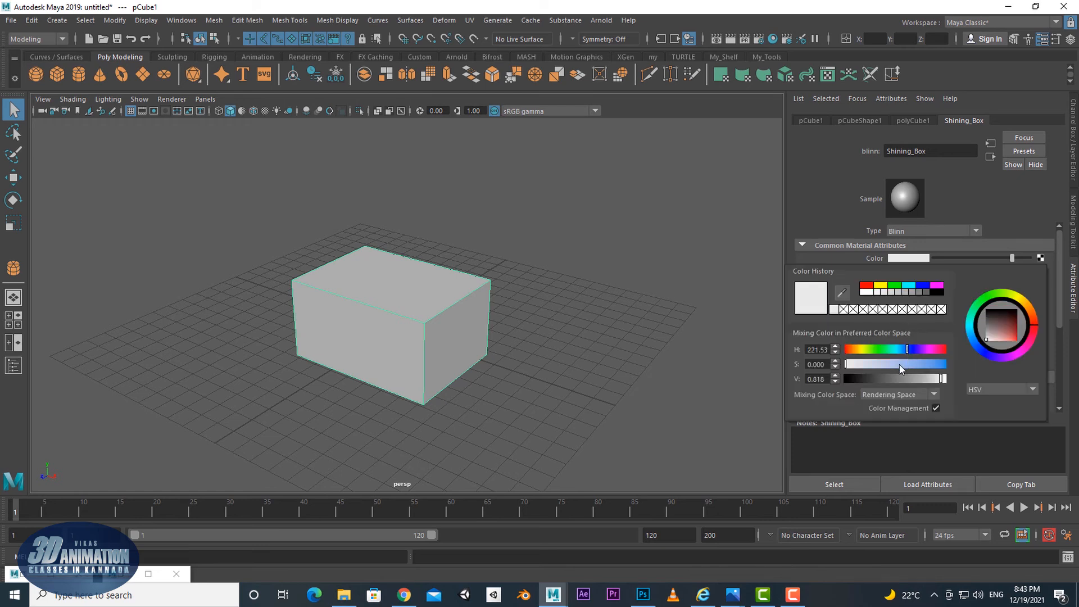
{"action": "left_click", "coordinate": [899, 365]}
{"action": "left_click", "coordinate": [927, 379]}
{"action": "left_click", "coordinate": [945, 379]}
{"action": "left_click", "coordinate": [878, 364]}
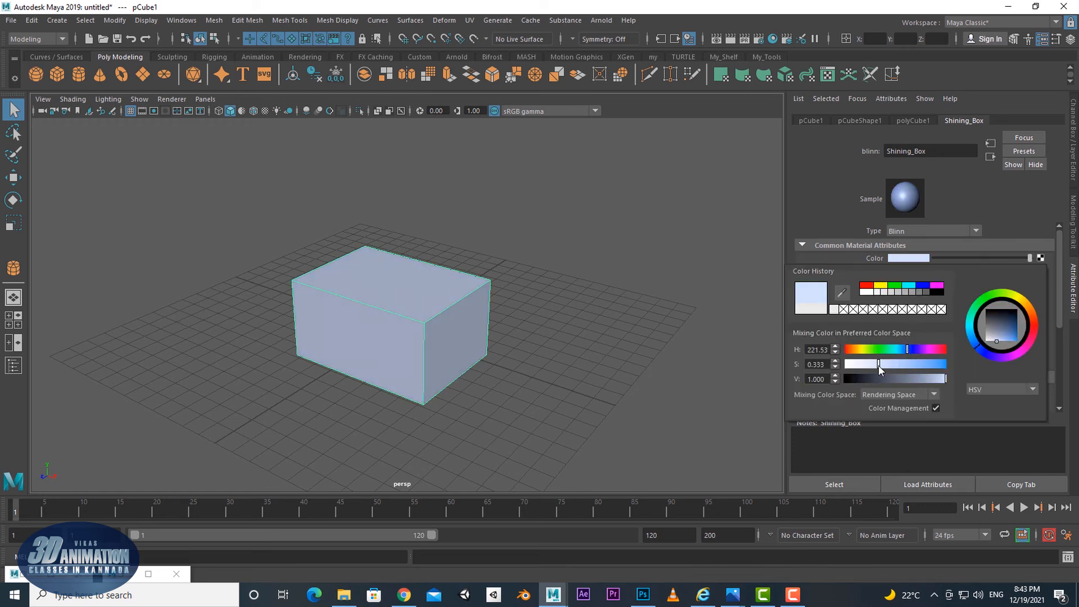
{"action": "left_click", "coordinate": [925, 364]}
{"action": "left_click", "coordinate": [944, 350]}
{"action": "left_click", "coordinate": [939, 364]}
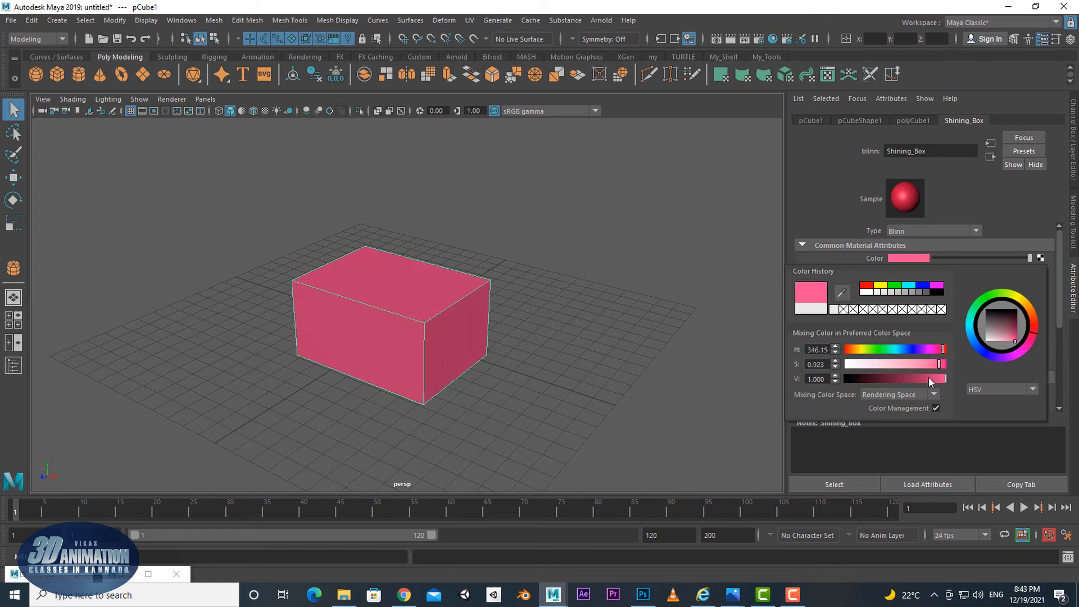
Lighten the Shining_Box material's pink colour and map a File texture node to its Color attribute
{"action": "left_click", "coordinate": [887, 364]}
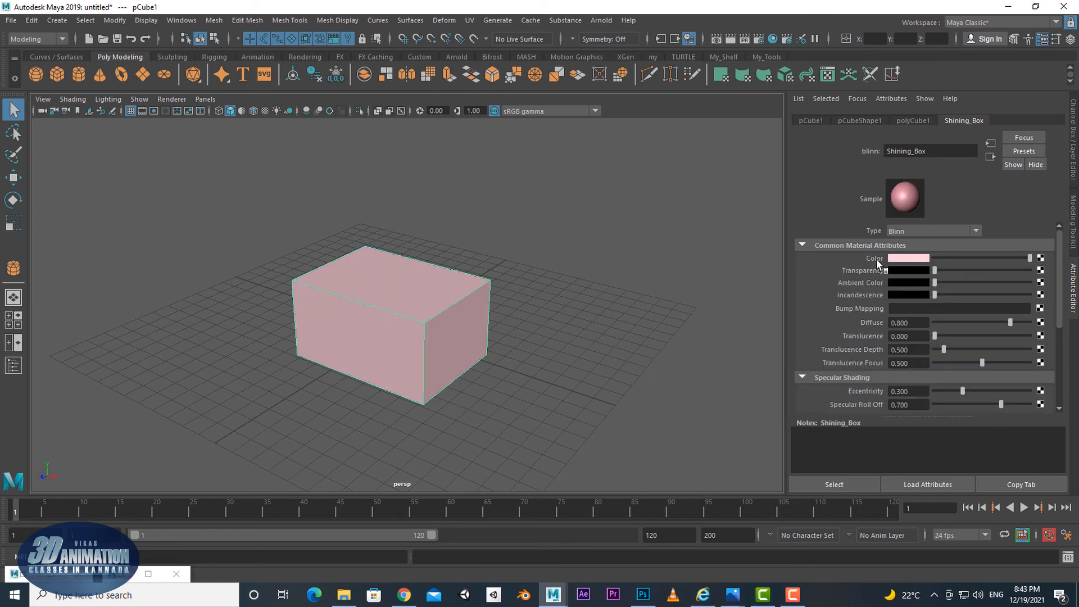
{"action": "left_click", "coordinate": [1041, 258]}
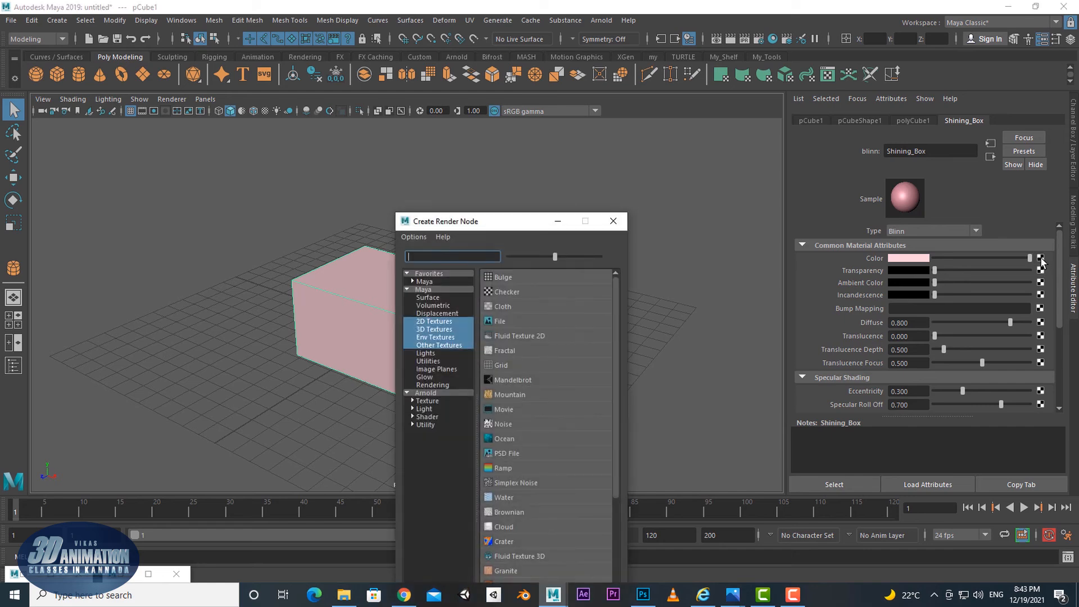
{"action": "left_click_drag", "start_coordinate": [494, 222], "coordinate": [609, 75]}
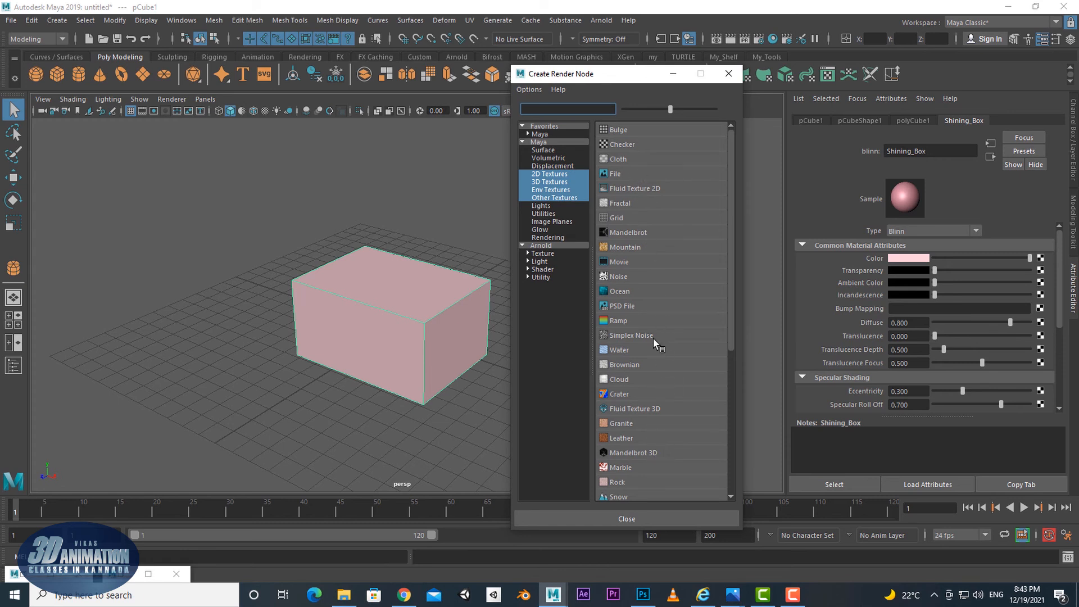
{"action": "scroll", "coordinate": [662, 295], "scroll_direction": "down", "scroll_amount": 6}
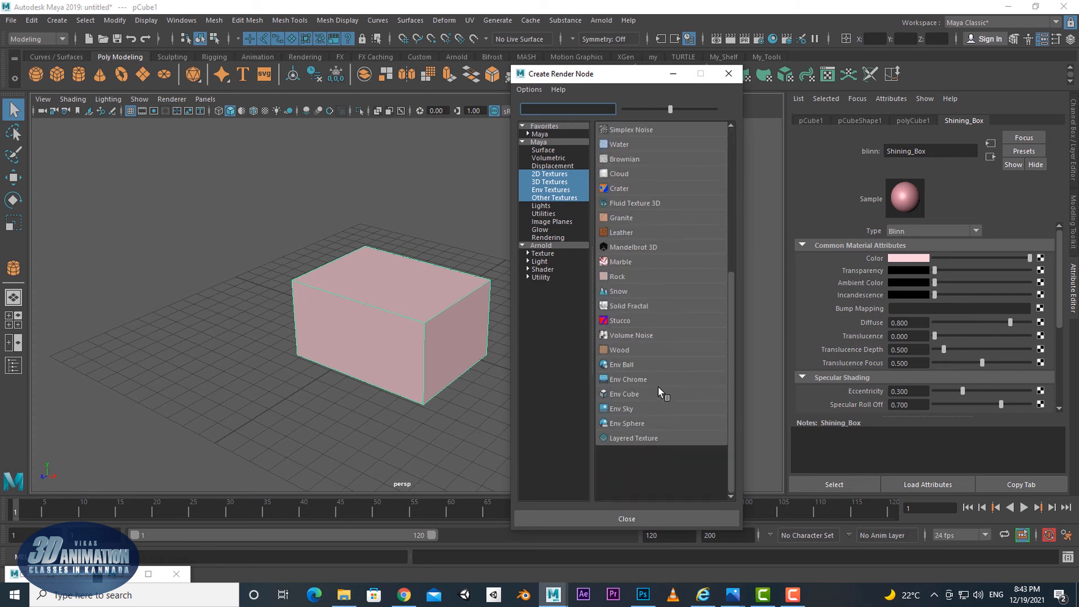
{"action": "scroll", "coordinate": [658, 386], "scroll_direction": "up", "scroll_amount": 6}
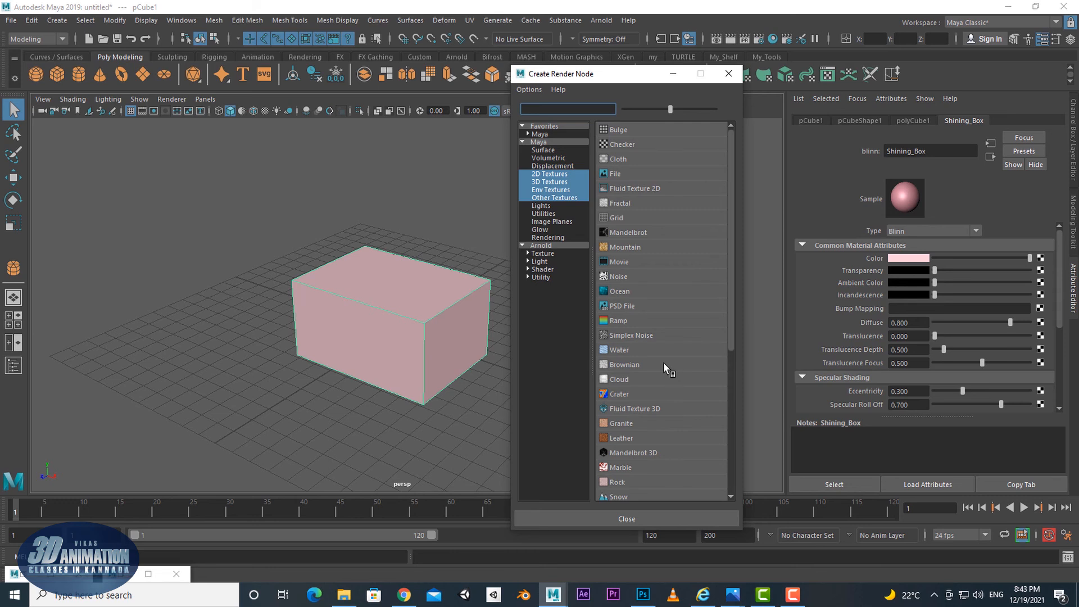
{"action": "left_click_drag", "start_coordinate": [606, 74], "coordinate": [615, 83]}
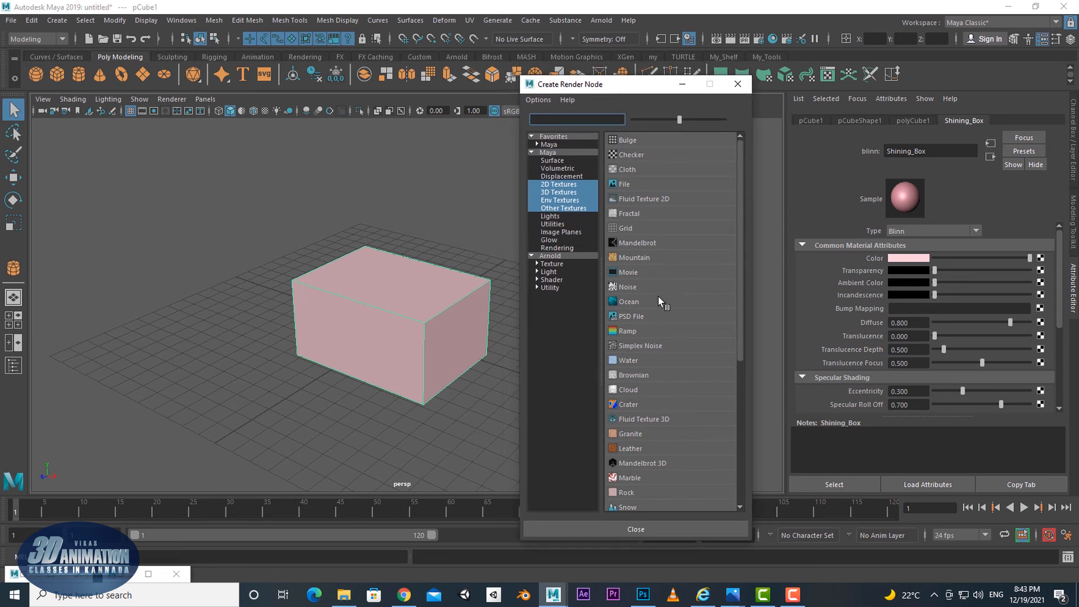
{"action": "left_click", "coordinate": [621, 183]}
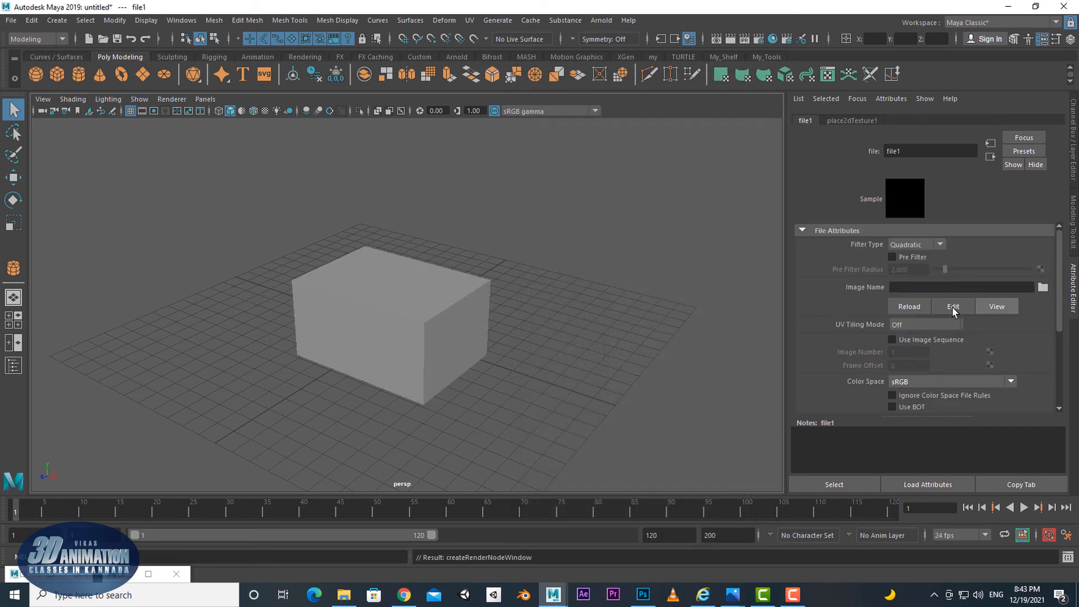
Load Texture.jpg from New Folder on the Desktop as the file node's image
{"action": "left_click", "coordinate": [1042, 288]}
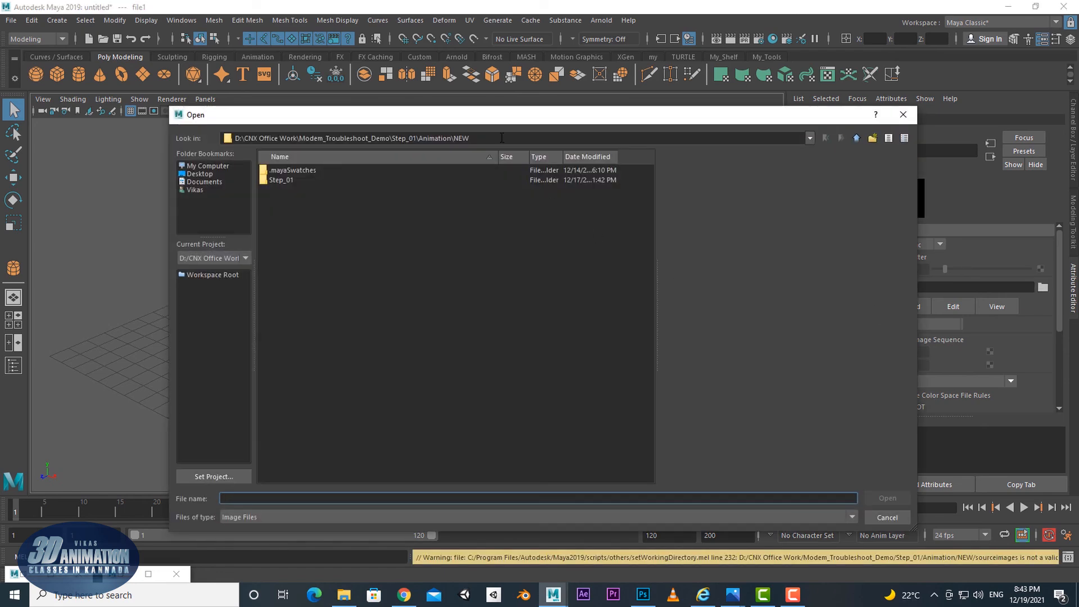
{"action": "left_click", "coordinate": [185, 183]}
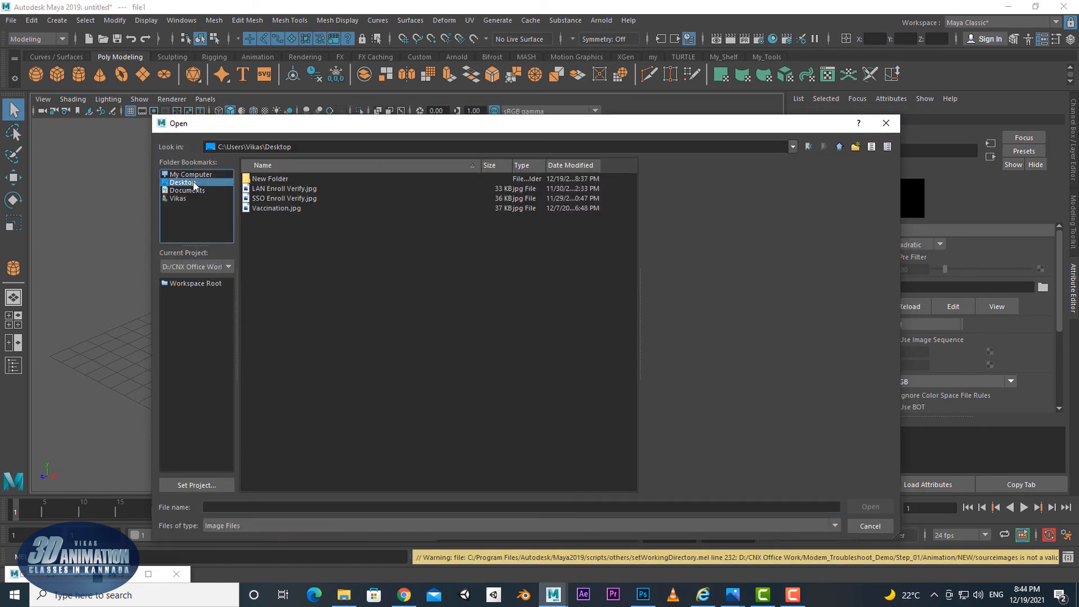
{"action": "double_click", "coordinate": [283, 180]}
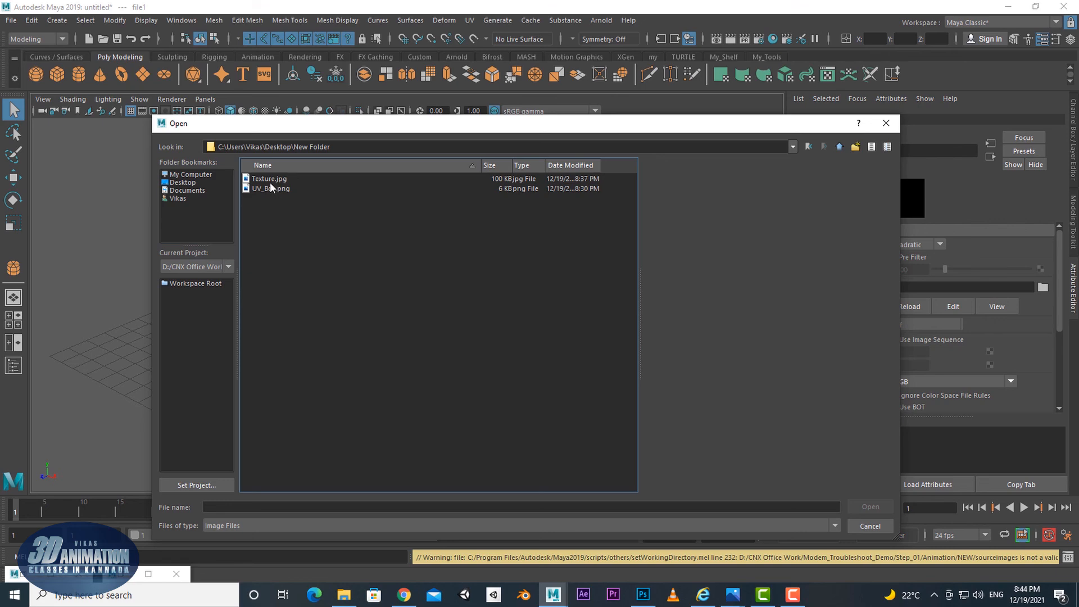
{"action": "left_click", "coordinate": [269, 179]}
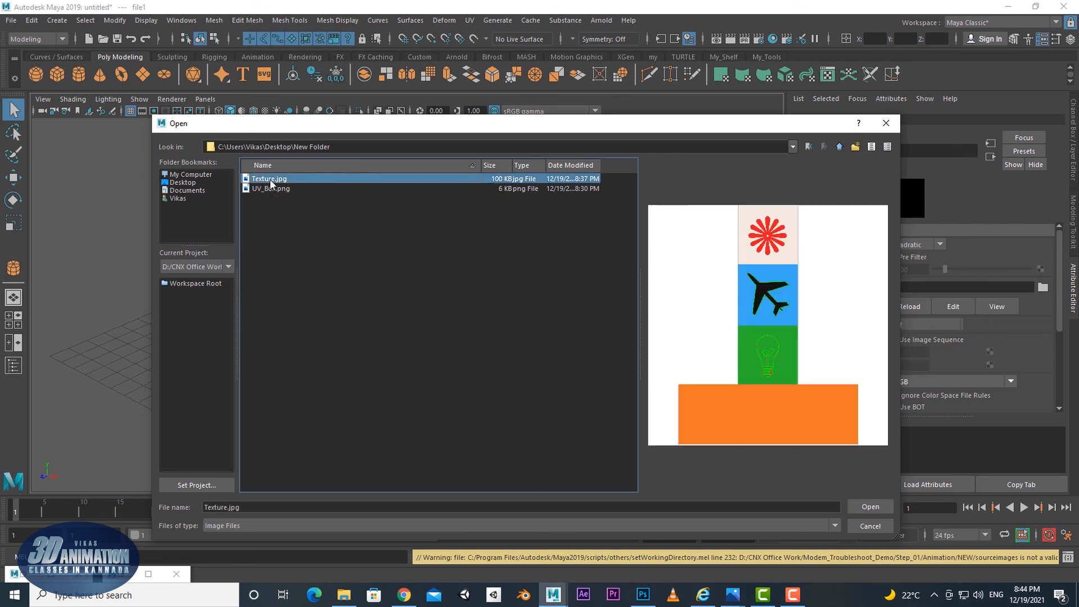
{"action": "left_click", "coordinate": [866, 507]}
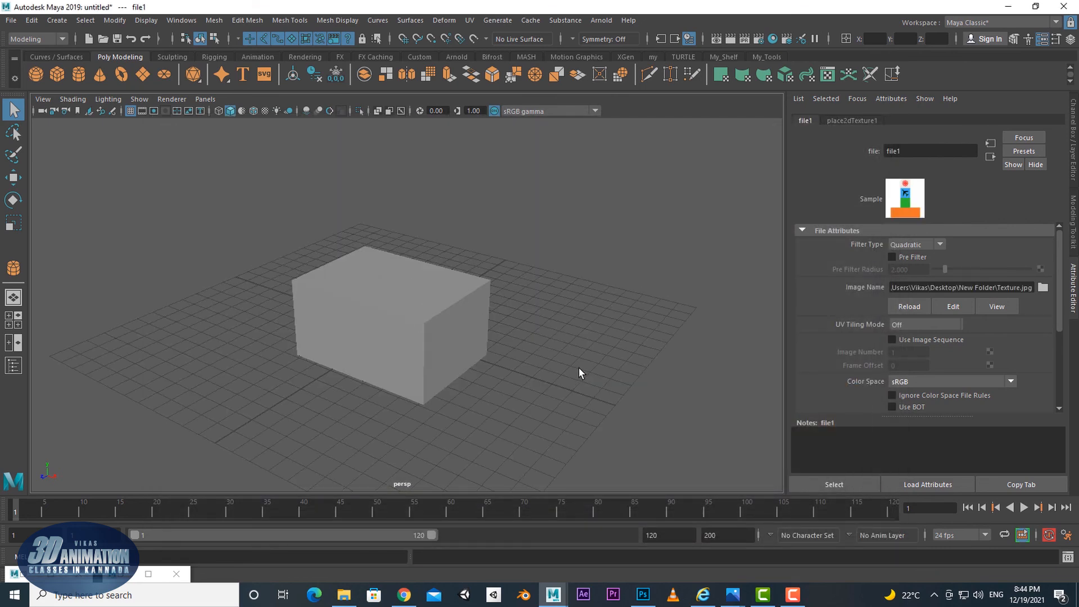
Turn on textured display in the perspective view to show the image on the box
{"action": "mouse_move", "coordinate": [580, 368]}
{"action": "left_mouse_down", "text": "alt"}
{"action": "mouse_move", "coordinate": [588, 389]}
{"action": "mouse_move", "coordinate": [638, 356]}
{"action": "mouse_move", "coordinate": [557, 362]}
{"action": "mouse_move", "coordinate": [577, 343]}
{"action": "mouse_move", "coordinate": [564, 356]}
{"action": "left_mouse_up", "text": "alt"}
{"action": "middle_click_drag", "start_coordinate": [564, 357], "coordinate": [577, 355], "text": "alt"}
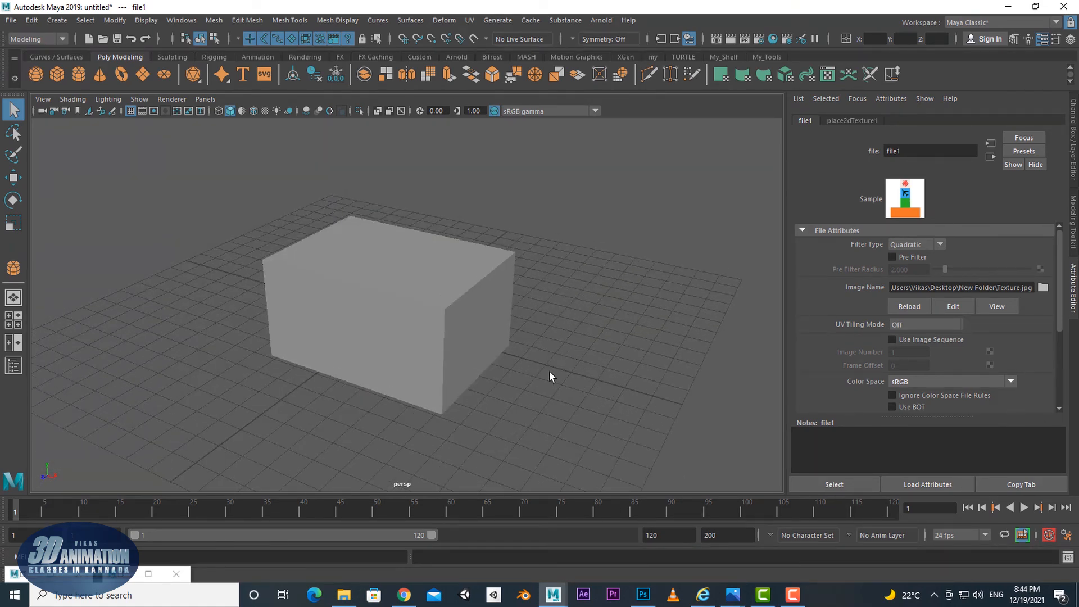
{"action": "left_click_drag", "start_coordinate": [550, 377], "coordinate": [547, 390], "text": "alt"}
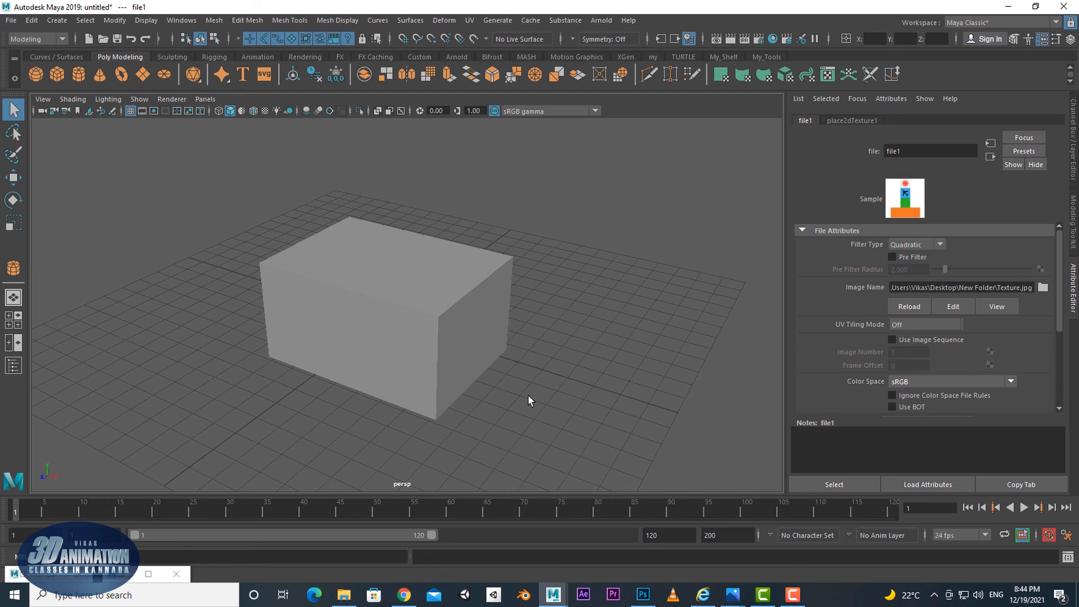
{"action": "key", "text": "6"}
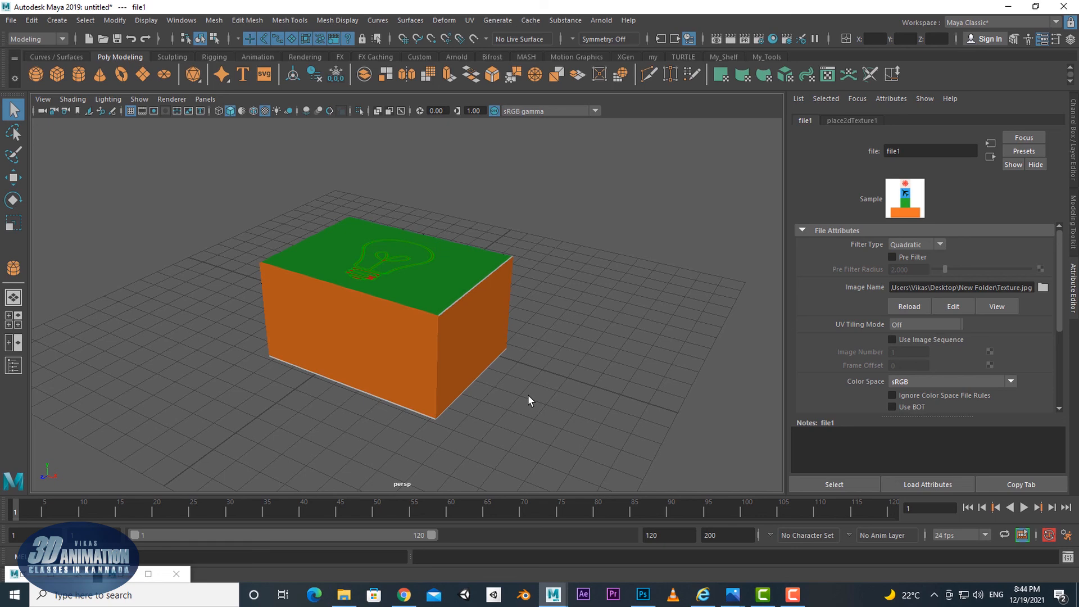
{"action": "left_click", "coordinate": [266, 112]}
{"action": "left_click", "coordinate": [265, 112]}
Select the box, open its UVs in the UV Editor, and compare the texture layout with the box's top, sides and underside
{"action": "left_click_drag", "start_coordinate": [559, 415], "coordinate": [410, 422], "text": "alt"}
{"action": "left_click", "coordinate": [365, 309]}
{"action": "left_click_drag", "start_coordinate": [366, 309], "coordinate": [420, 354], "text": "alt"}
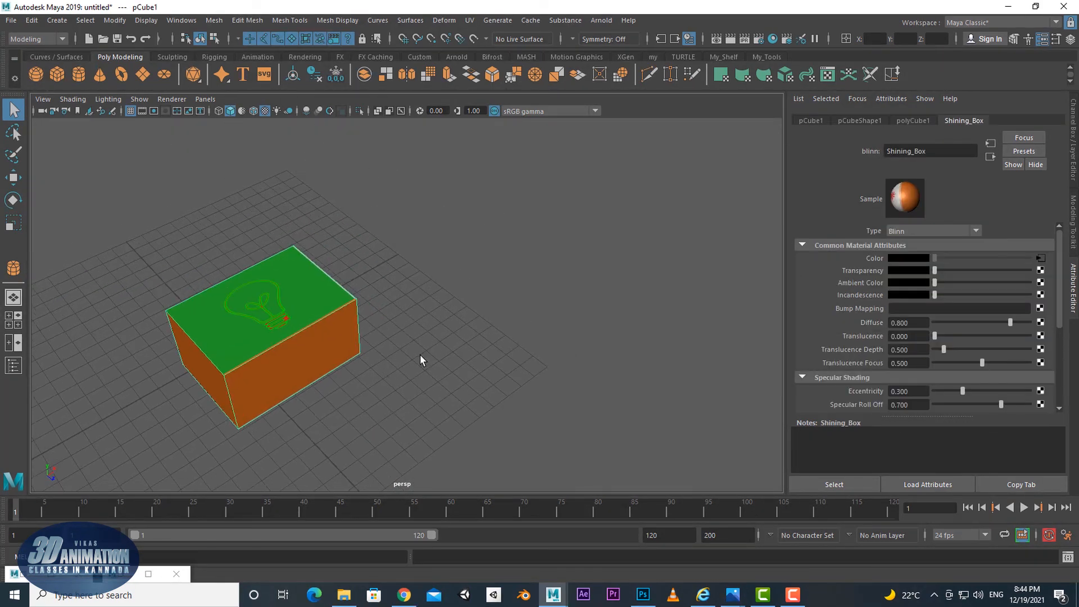
{"action": "left_click", "coordinate": [469, 21]}
{"action": "left_click", "coordinate": [479, 41]}
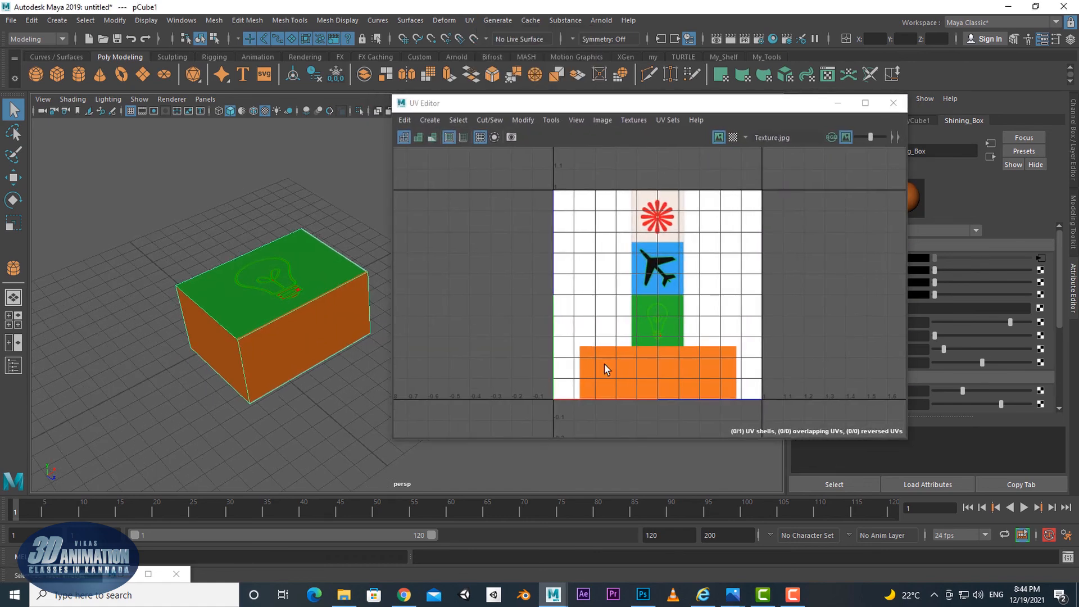
{"action": "left_click_drag", "start_coordinate": [220, 396], "coordinate": [254, 364], "text": "alt"}
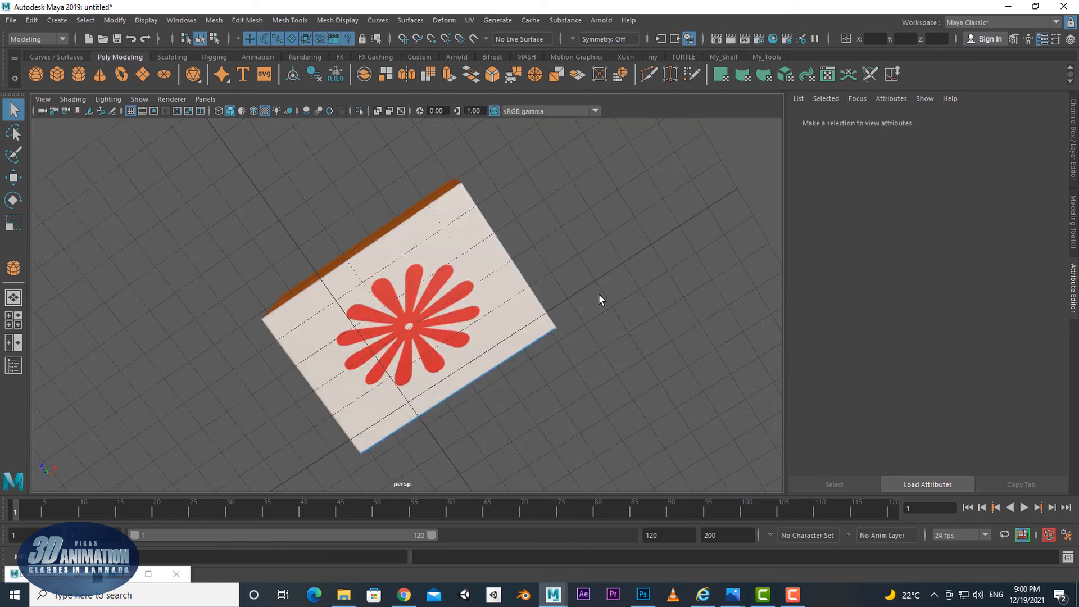
{"action": "left_click_drag", "start_coordinate": [600, 297], "coordinate": [453, 383], "text": "alt"}
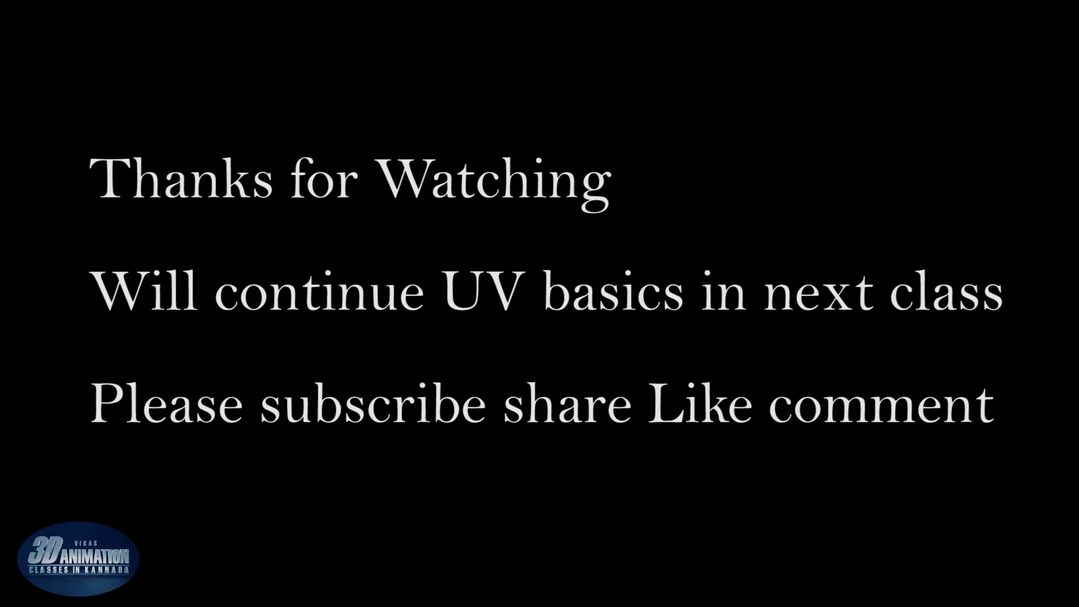